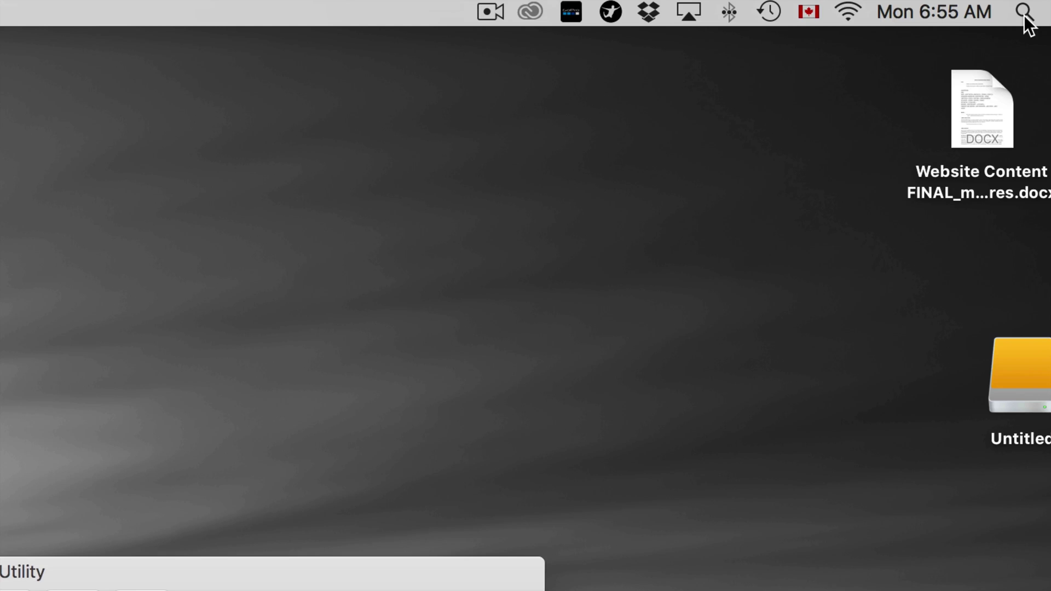
# Step: Search the Mac for "disk" with Spotlight and bring the Disk Utility window to the front
pyautogui.click(1024, 15)
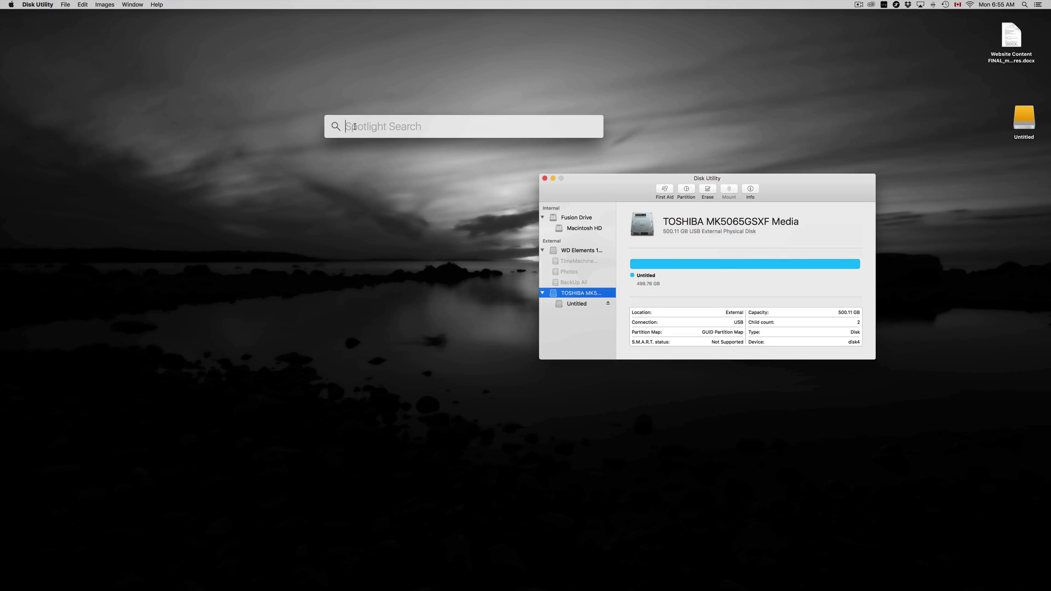
pyautogui.write('disk')
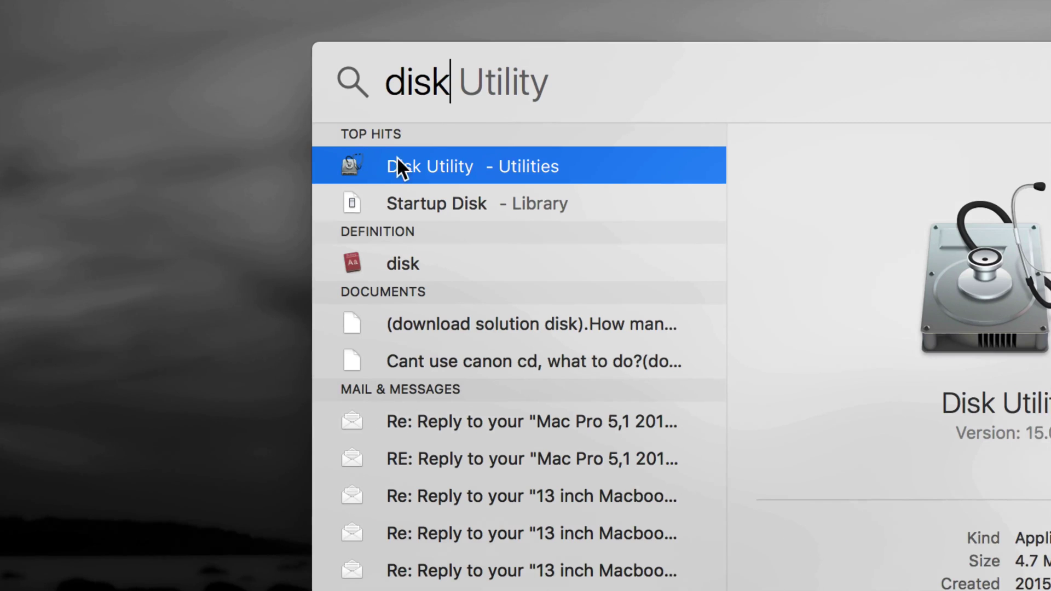
pyautogui.press('super+a')
pyautogui.click(675, 12)
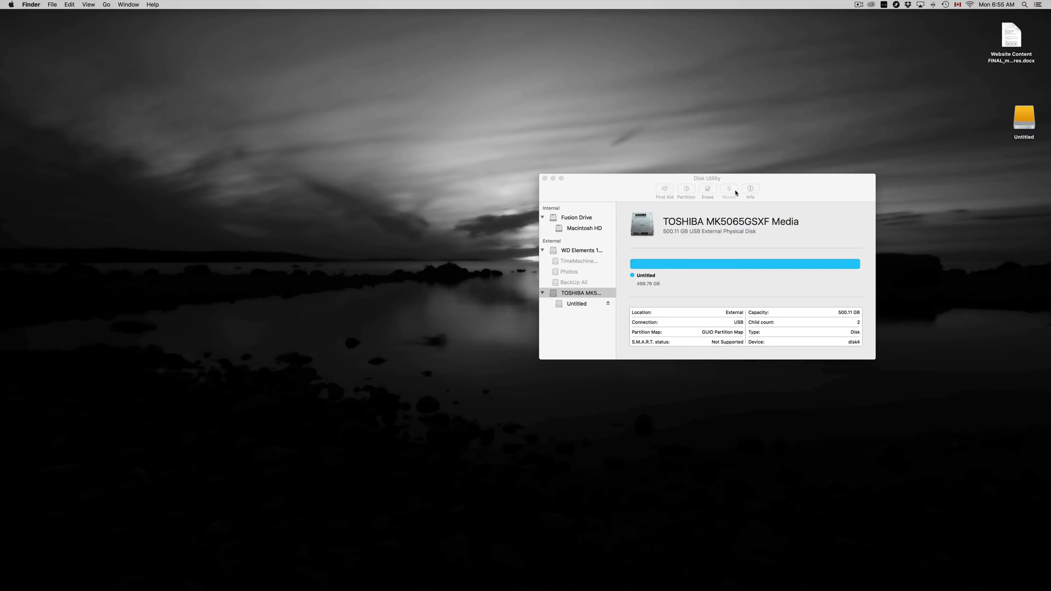
pyautogui.click(736, 193)
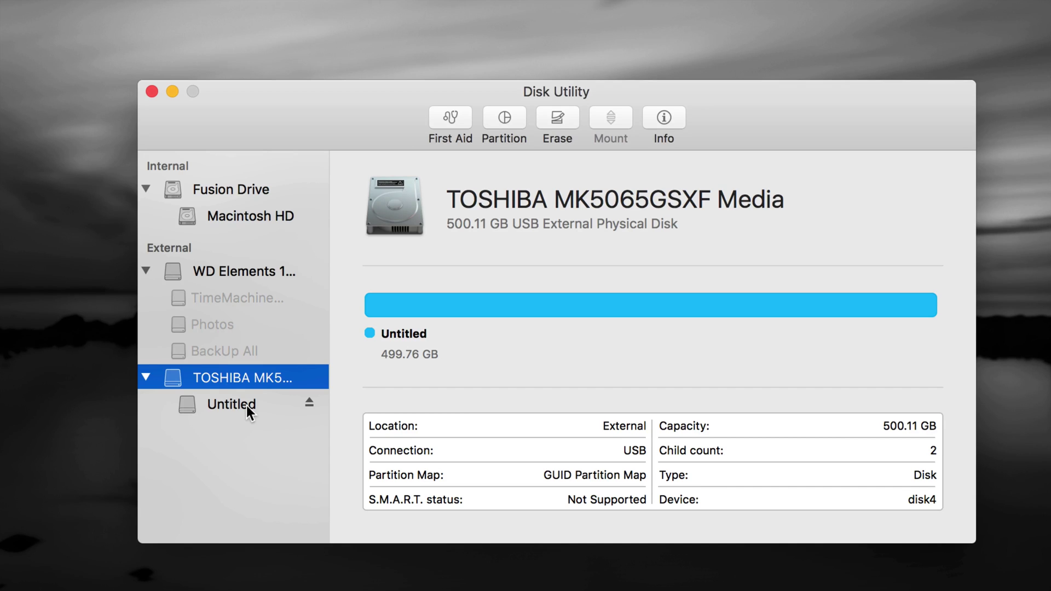
# Step: Examine the details of the external Untitled volume and of its parent TOSHIBA disk
pyautogui.moveTo(346, 127); pyautogui.dragTo(344, 116)
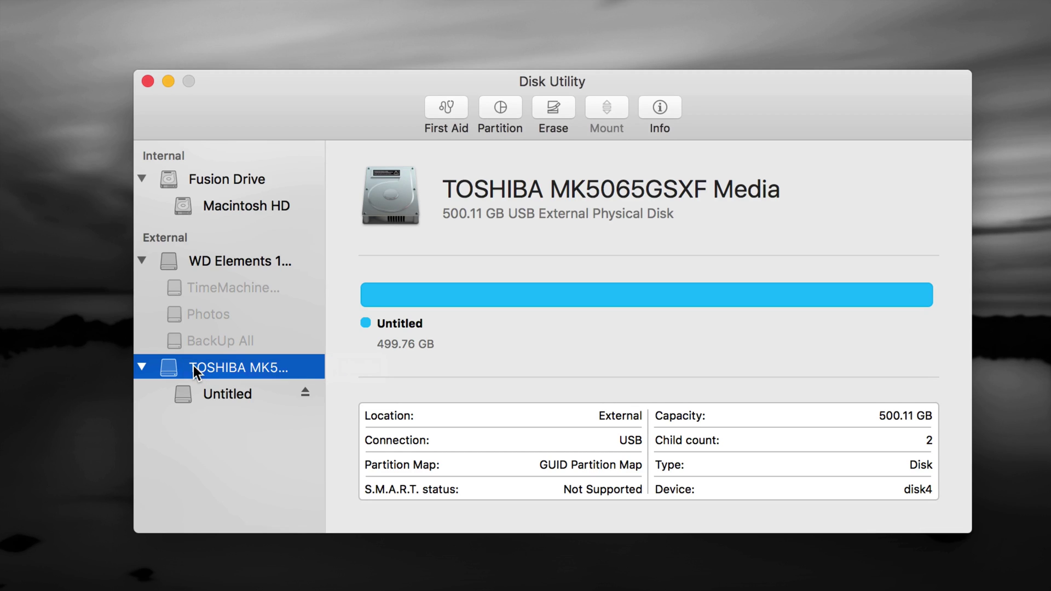
pyautogui.click(219, 393)
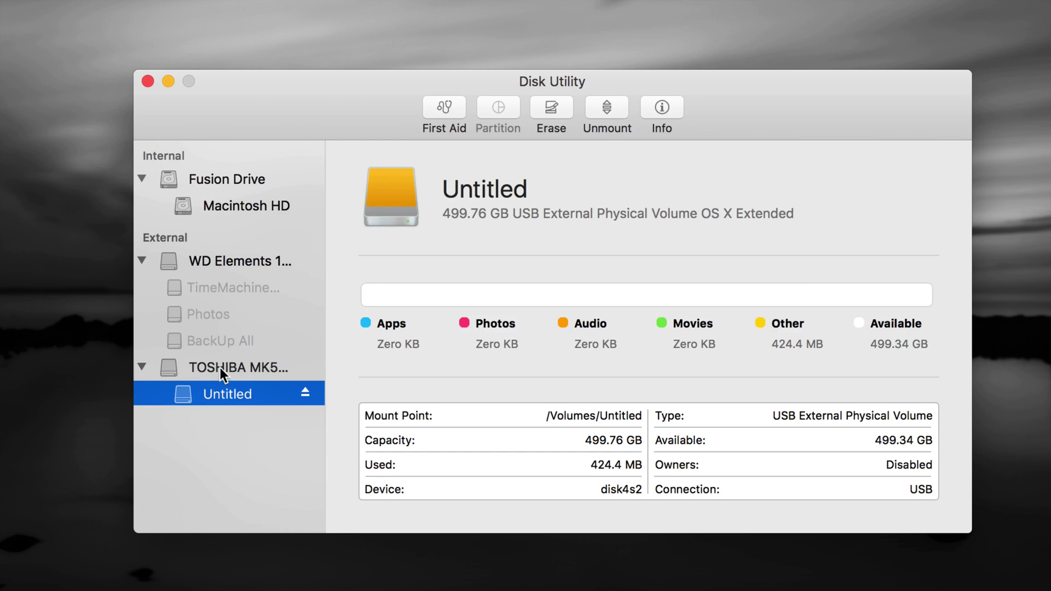
pyautogui.click(220, 367)
pyautogui.click(227, 391)
pyautogui.click(555, 106)
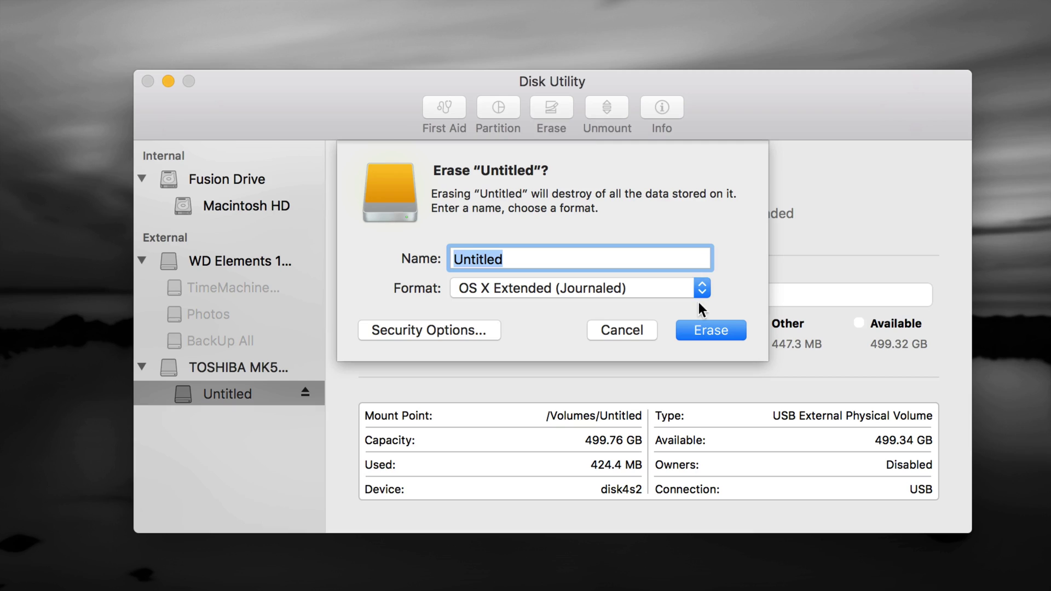
pyautogui.click(642, 328)
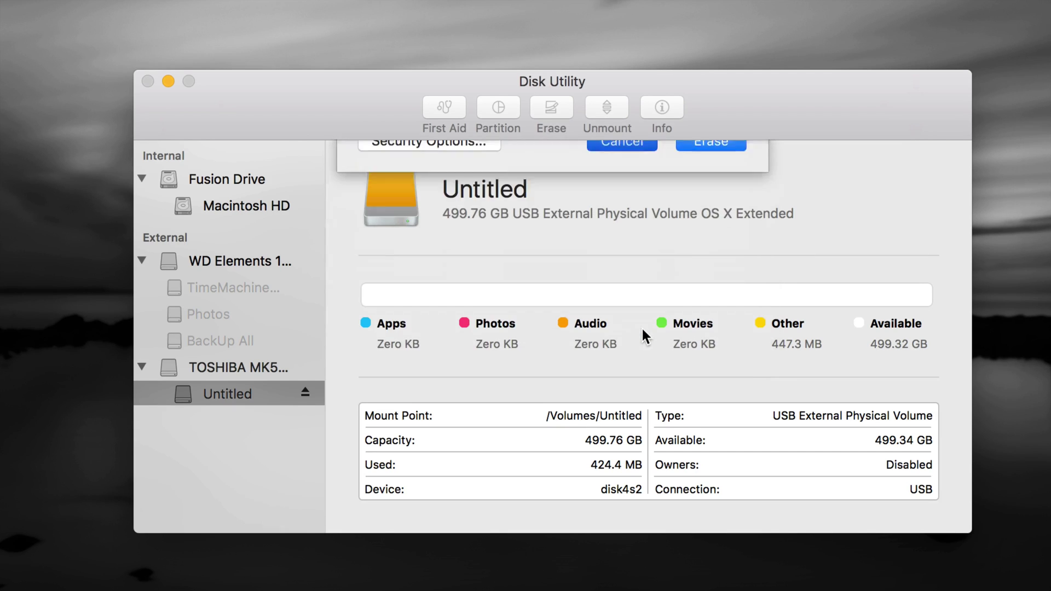
# Step: Open the erase settings for the whole TOSHIBA MK5065GSXF Media disk and choose the OS X Extended (Journaled) format
pyautogui.click(264, 368)
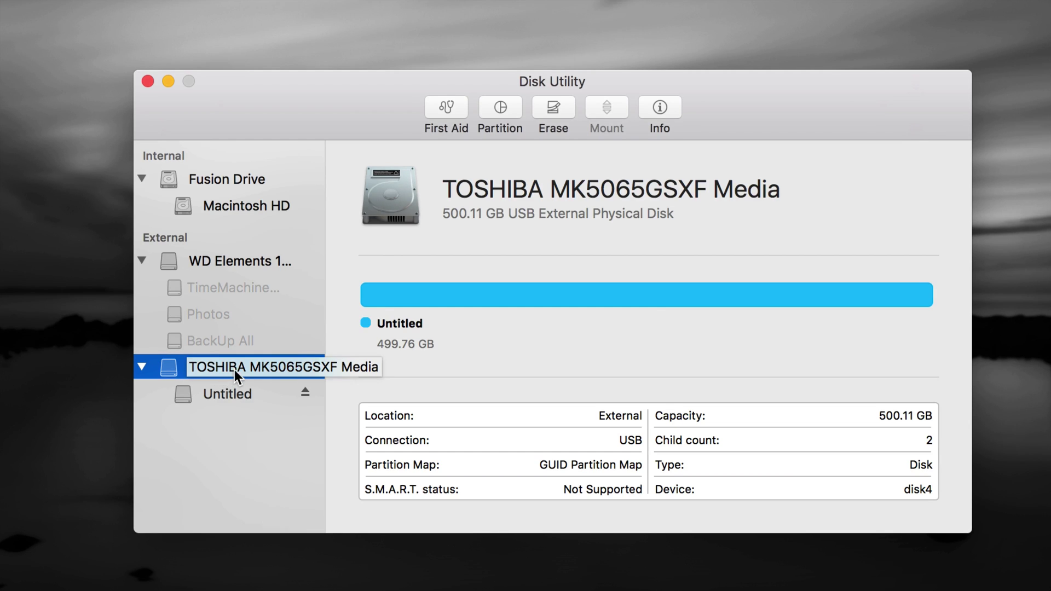
pyautogui.click(553, 111)
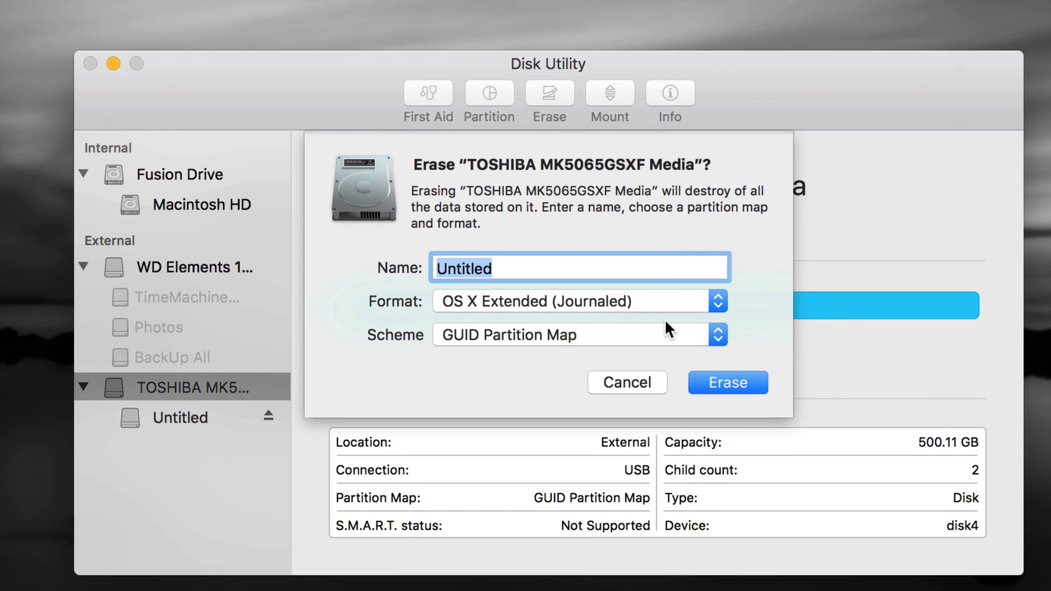
pyautogui.click(715, 301)
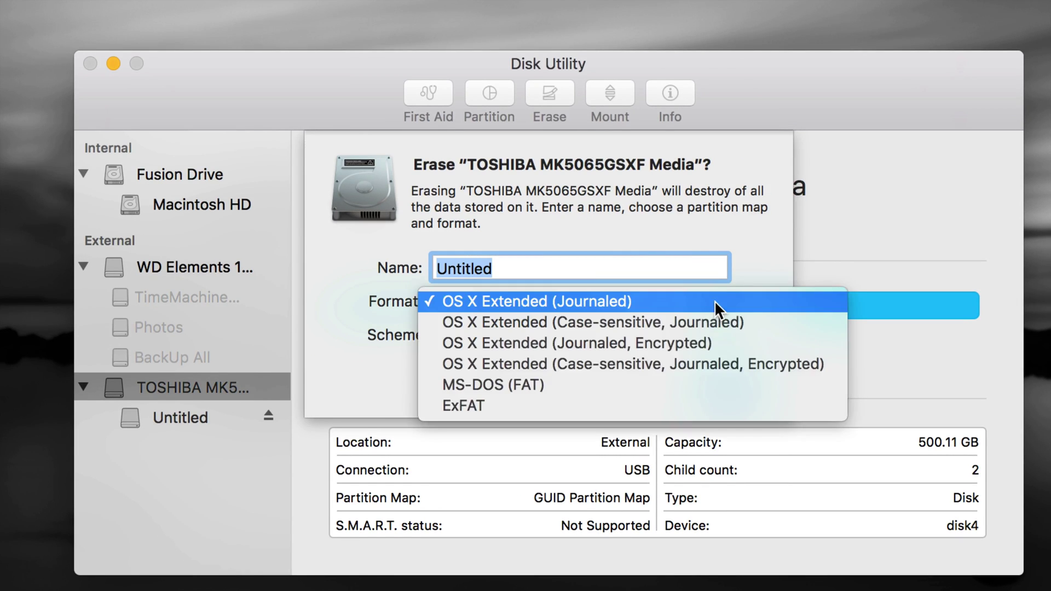
pyautogui.click(613, 301)
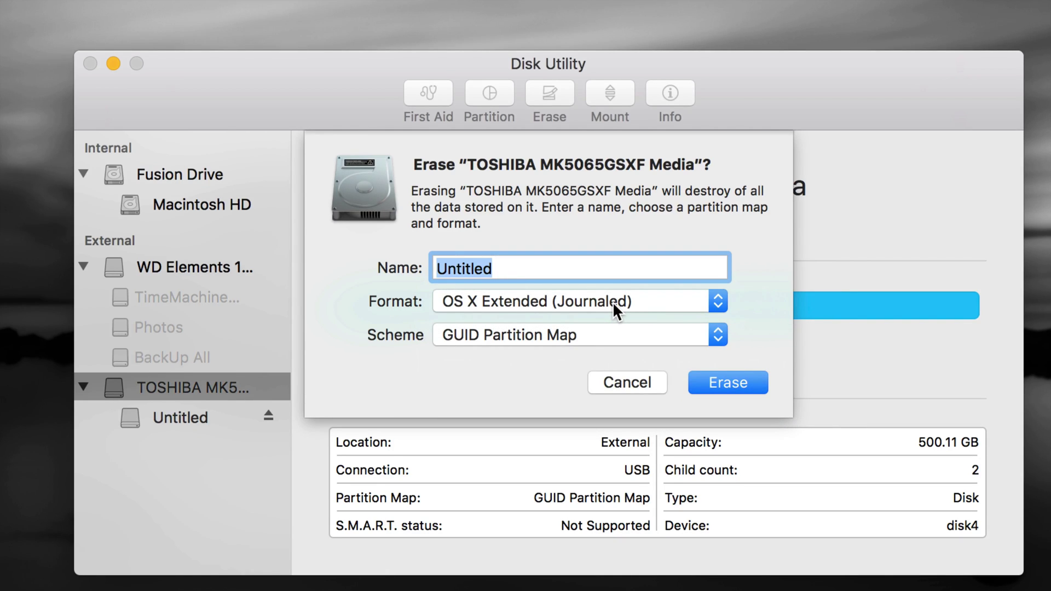
# Step: Switch the erase format to ExFAT and back to OS X Extended (Journaled)
pyautogui.click(613, 301)
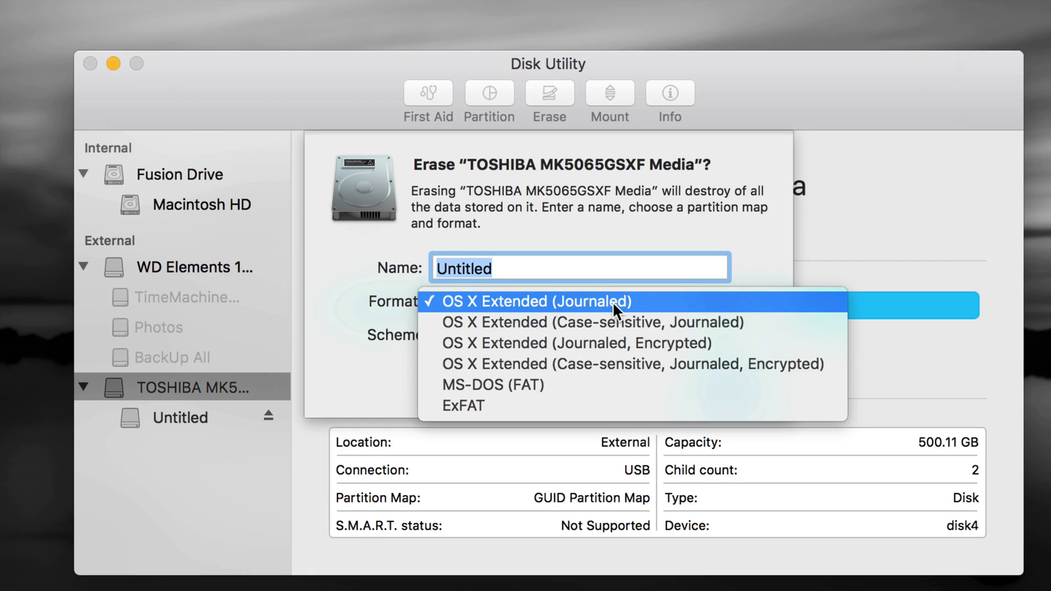
pyautogui.click(475, 407)
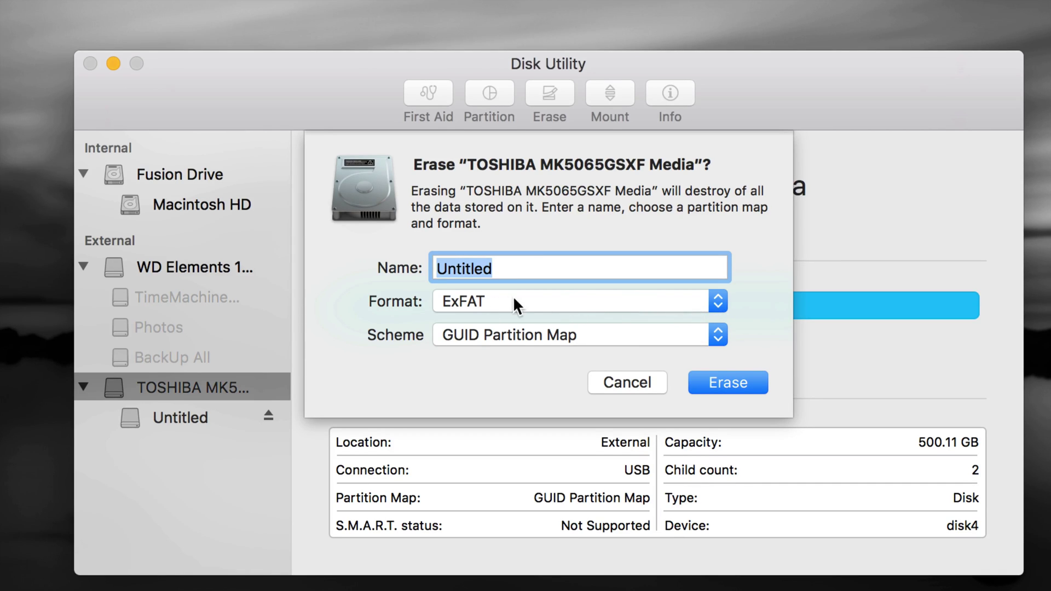
pyautogui.click(717, 303)
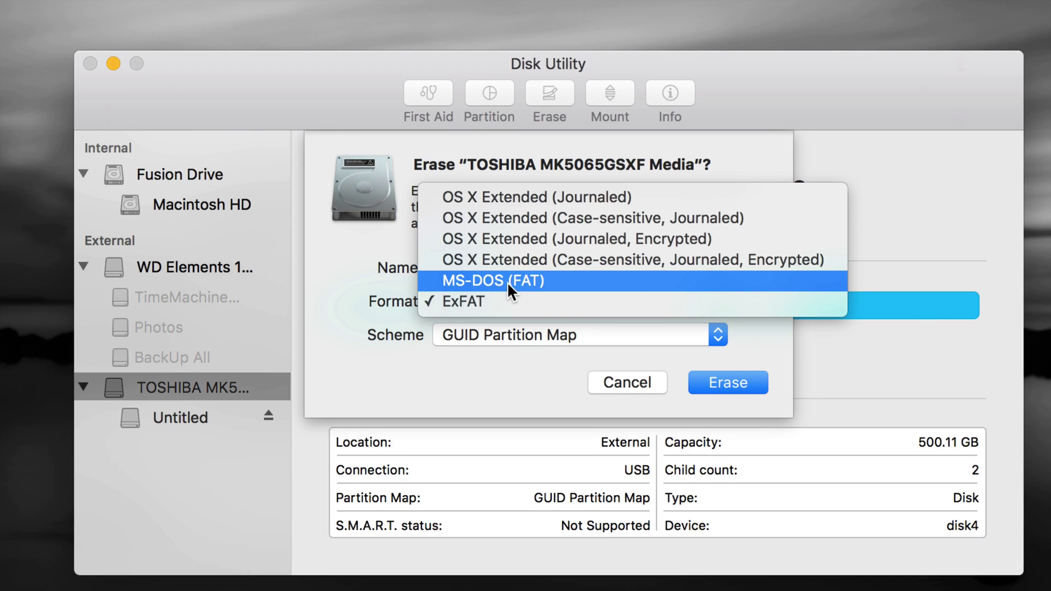
pyautogui.click(530, 202)
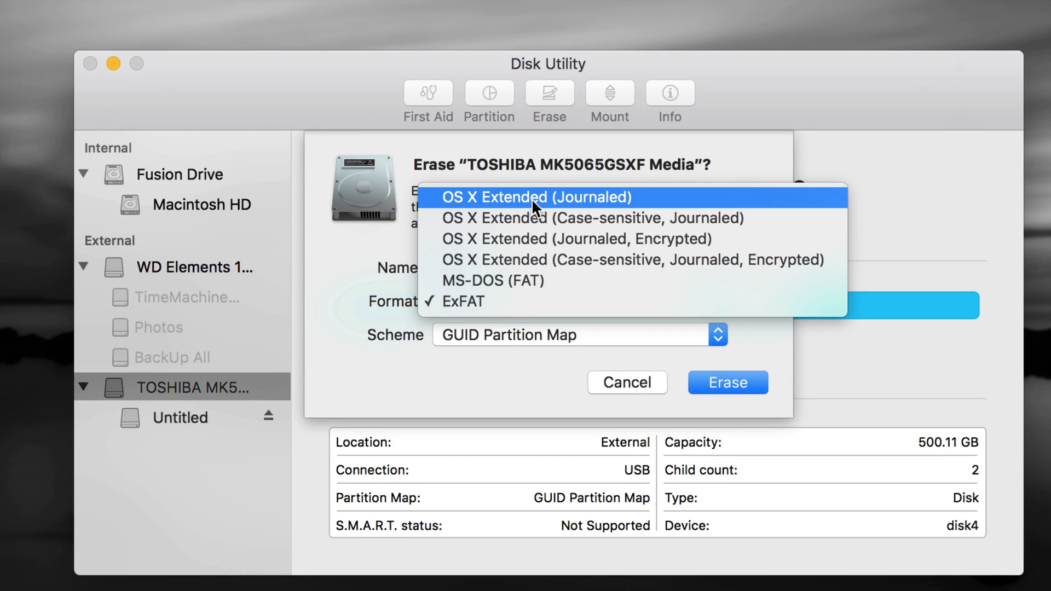
pyautogui.click(531, 197)
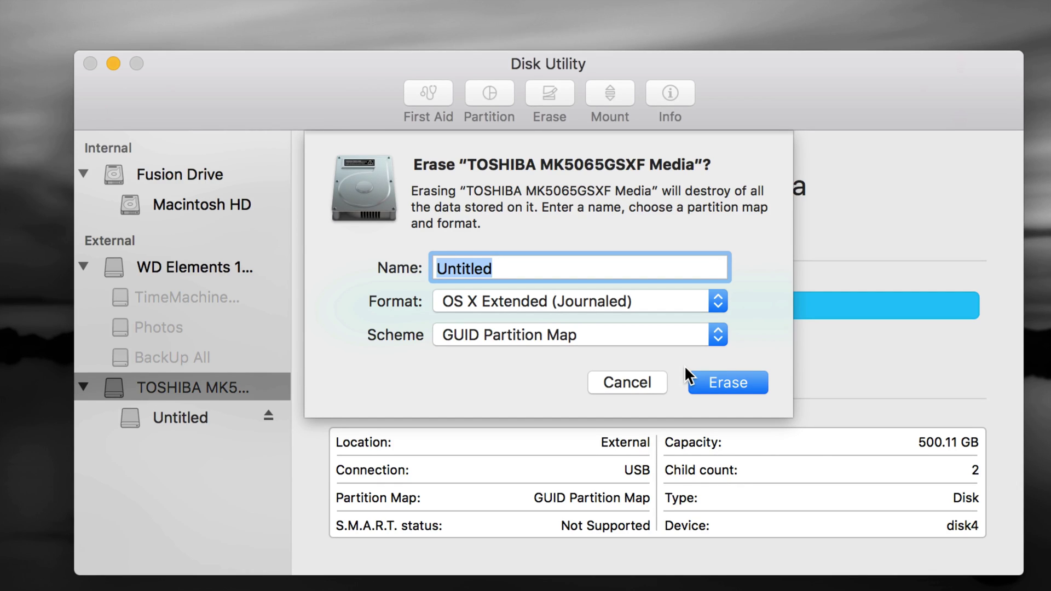
# Step: Erase the TOSHIBA disk with the chosen format and GUID Partition Map, expand the erase details and close the finished report
pyautogui.click(734, 382)
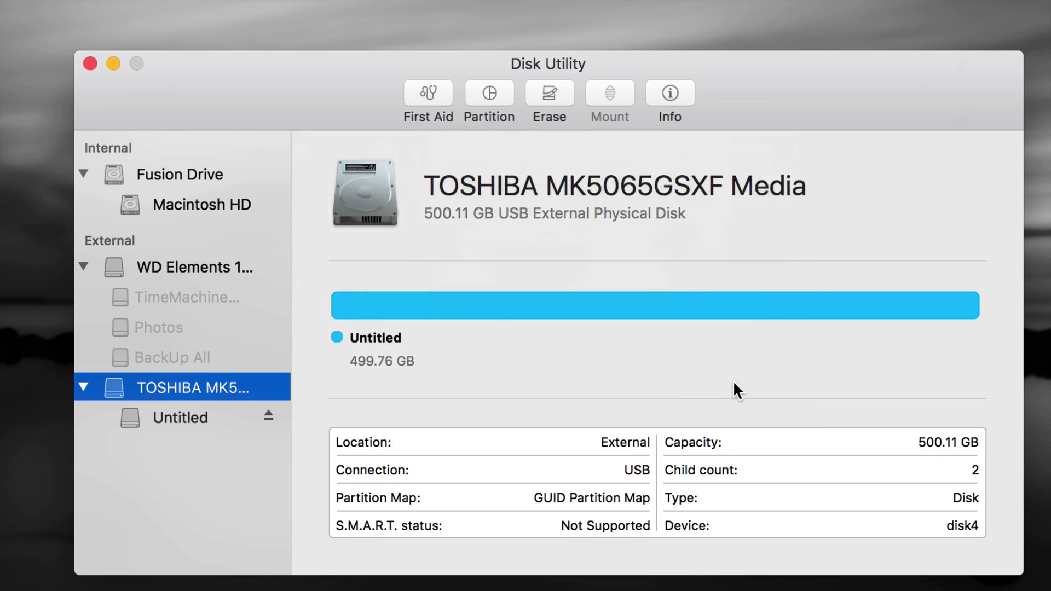
pyautogui.click(336, 270)
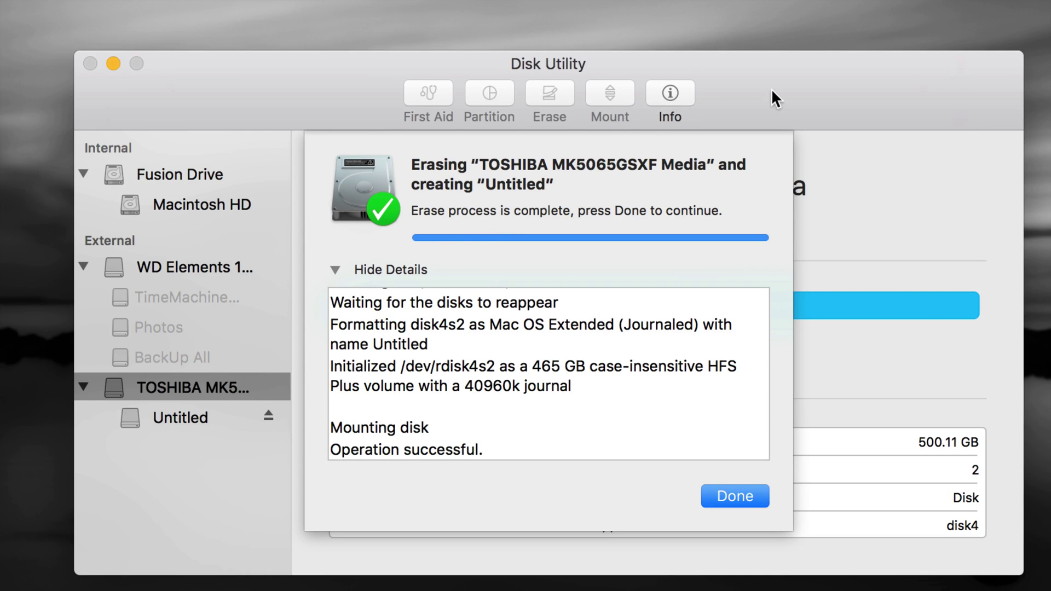
pyautogui.moveTo(771, 91); pyautogui.dragTo(769, 84)
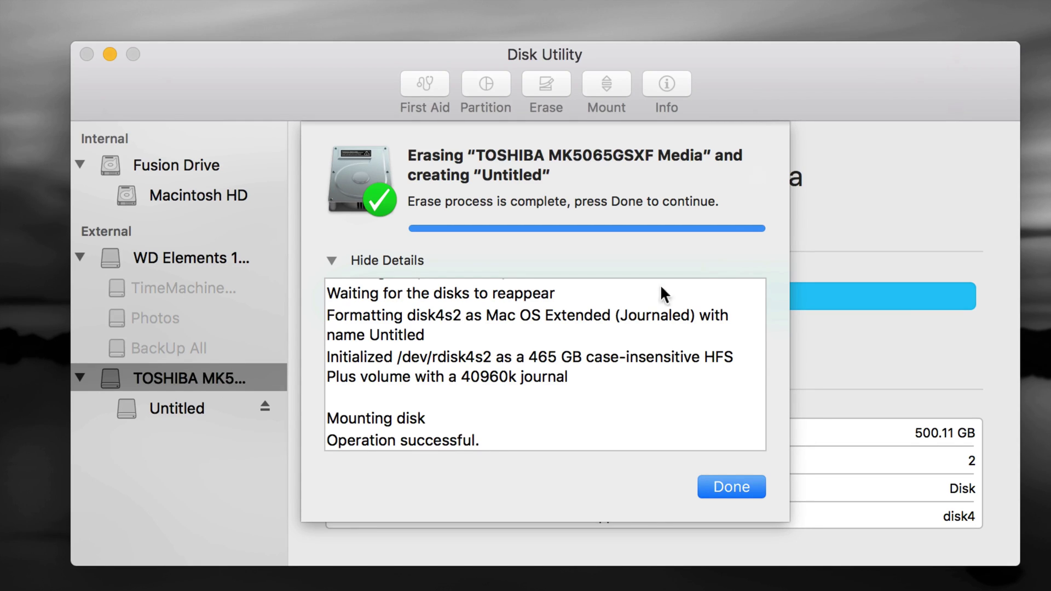
pyautogui.click(720, 486)
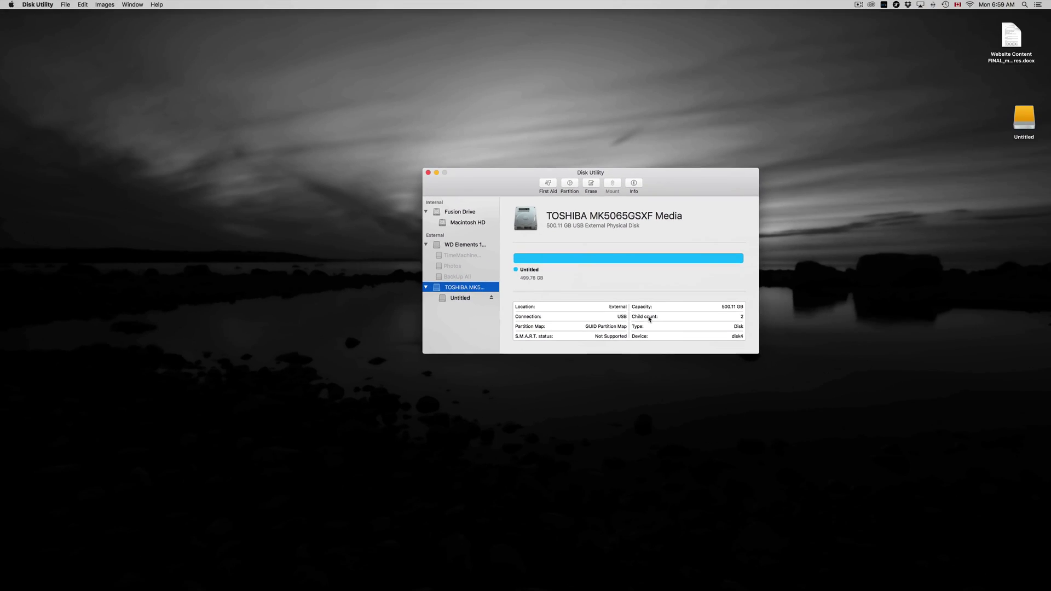
# Step: Move the Disk Utility window up and place the Untitled drive icon on the desktop beside it
pyautogui.moveTo(665, 182); pyautogui.dragTo(590, 123)
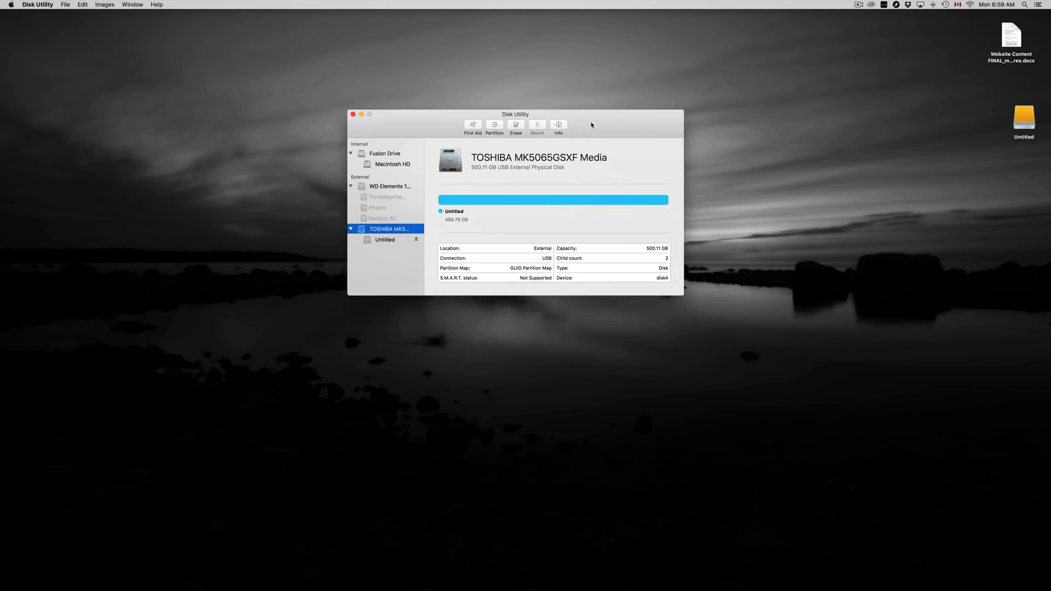
pyautogui.click(1029, 126)
pyautogui.moveTo(1029, 126); pyautogui.dragTo(749, 134)
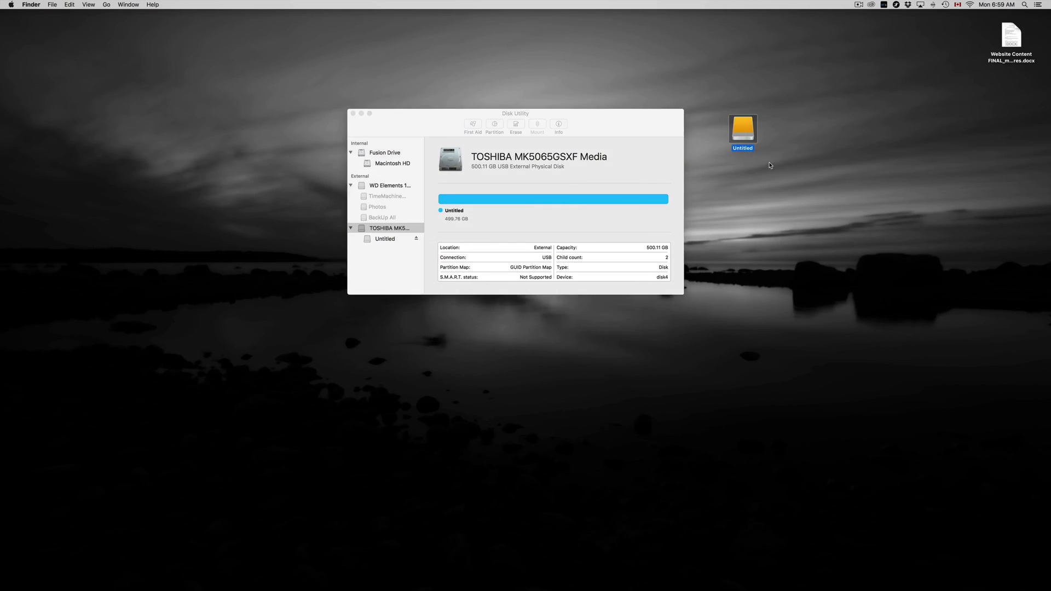
# Step: Open the Untitled drive from the desktop to examine its contents, move its window aside and close it
pyautogui.click(744, 153)
pyautogui.click(775, 166)
pyautogui.click(749, 153)
pyautogui.click(749, 151)
pyautogui.click(764, 184)
pyautogui.click(749, 137)
pyautogui.doubleClick(749, 137)
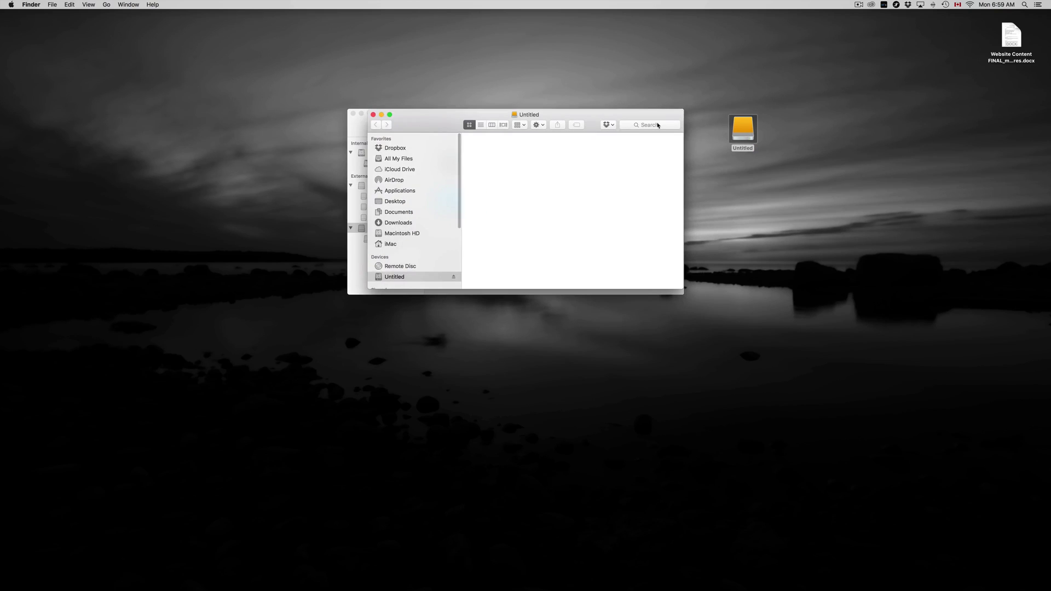
pyautogui.moveTo(419, 116); pyautogui.dragTo(742, 272)
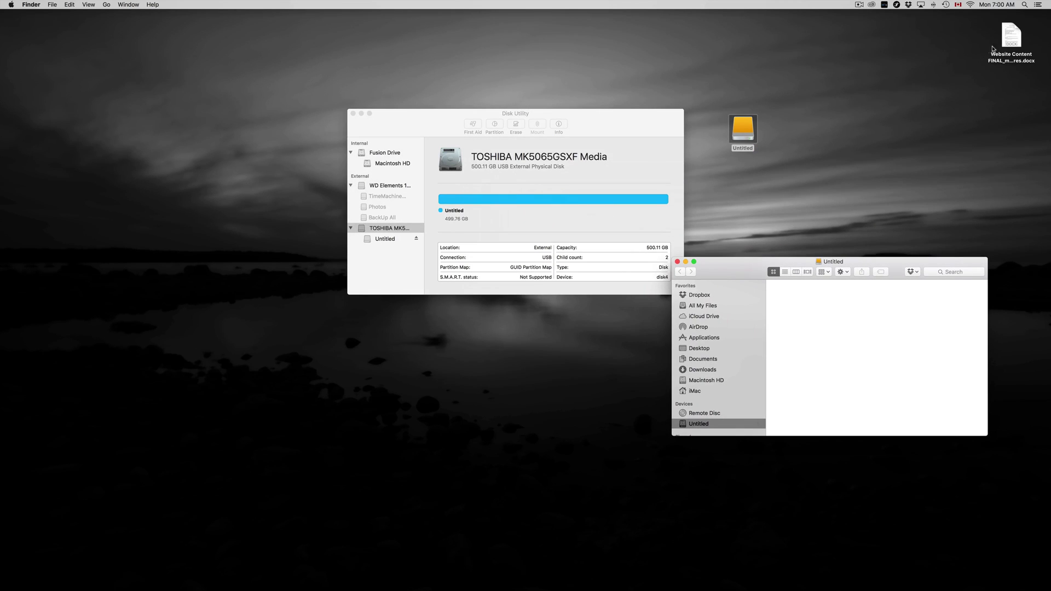
pyautogui.moveTo(994, 57)
pyautogui.mouseDown()
pyautogui.moveTo(779, 330)
pyautogui.moveTo(965, 38)
pyautogui.moveTo(997, 40)
pyautogui.moveTo(988, 60)
pyautogui.mouseUp()
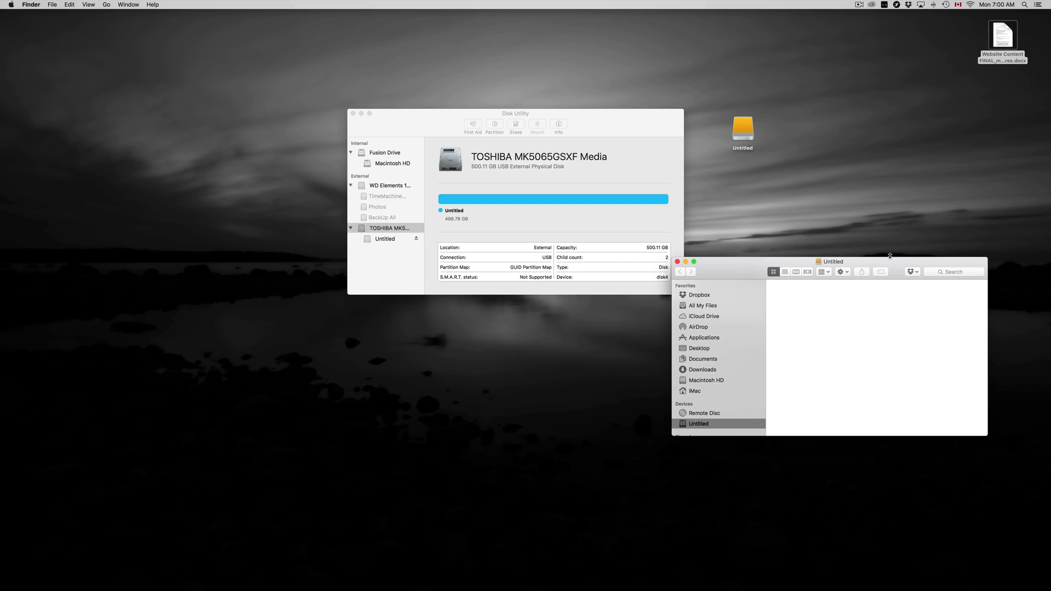
pyautogui.moveTo(893, 262); pyautogui.dragTo(857, 247)
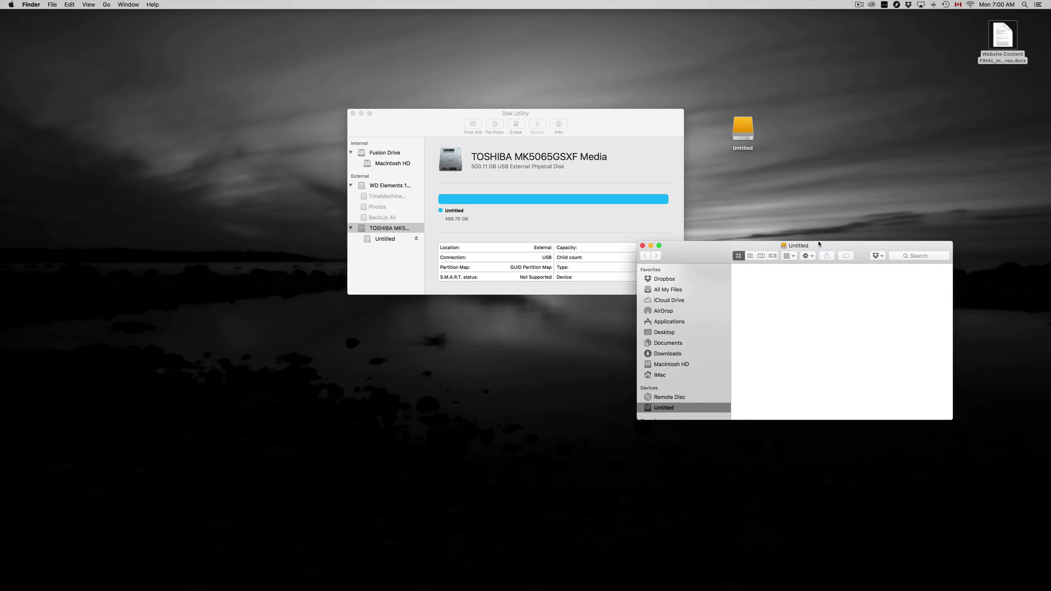
pyautogui.moveTo(738, 248); pyautogui.dragTo(723, 301)
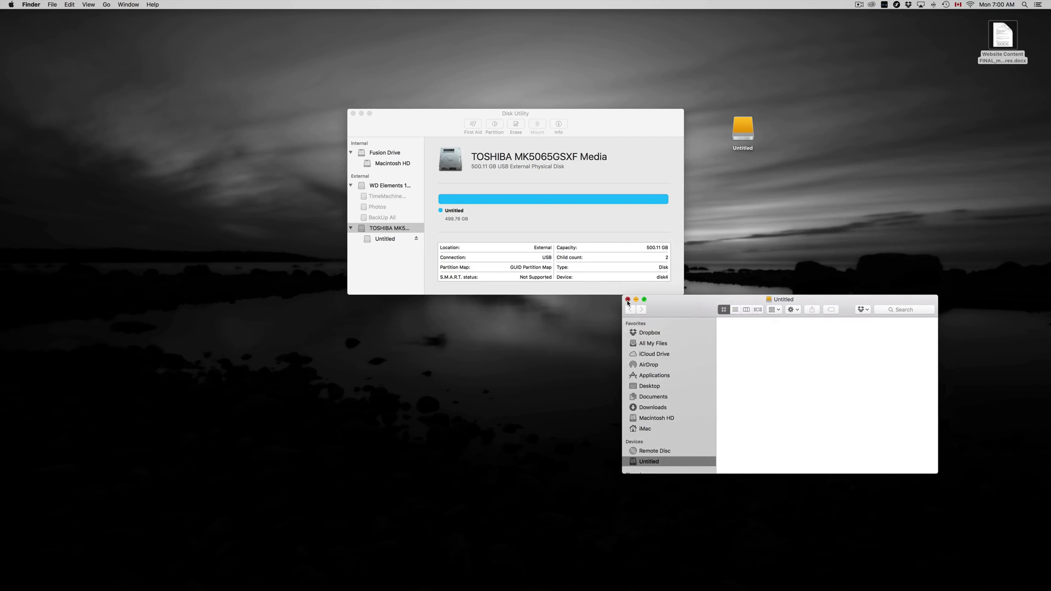
pyautogui.click(628, 300)
# Step: Open the partition settings for the TOSHIBA disk in Disk Utility and add a second partition
pyautogui.moveTo(619, 137); pyautogui.dragTo(689, 199)
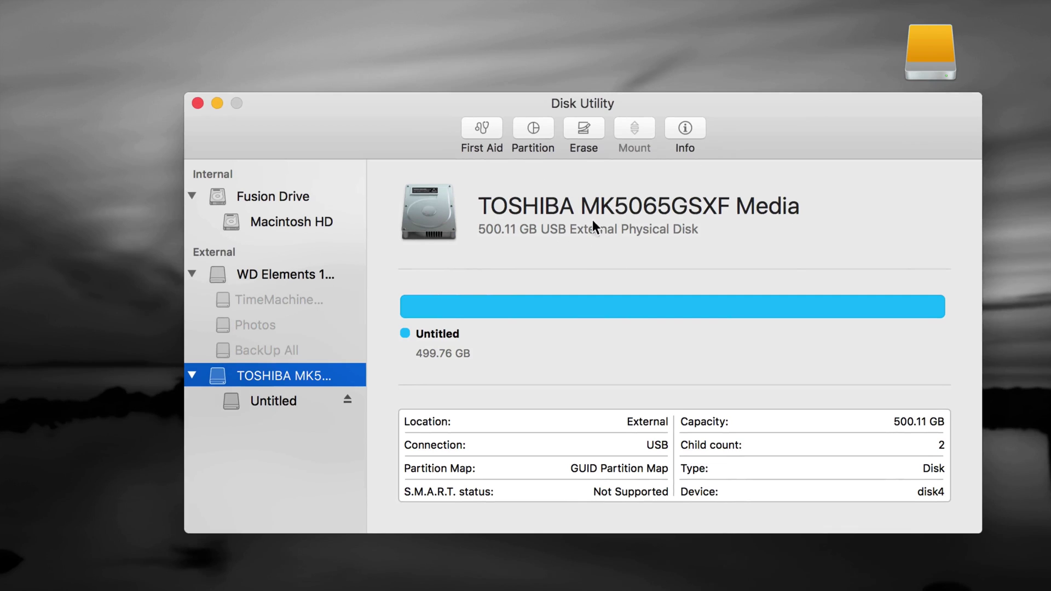
pyautogui.click(278, 373)
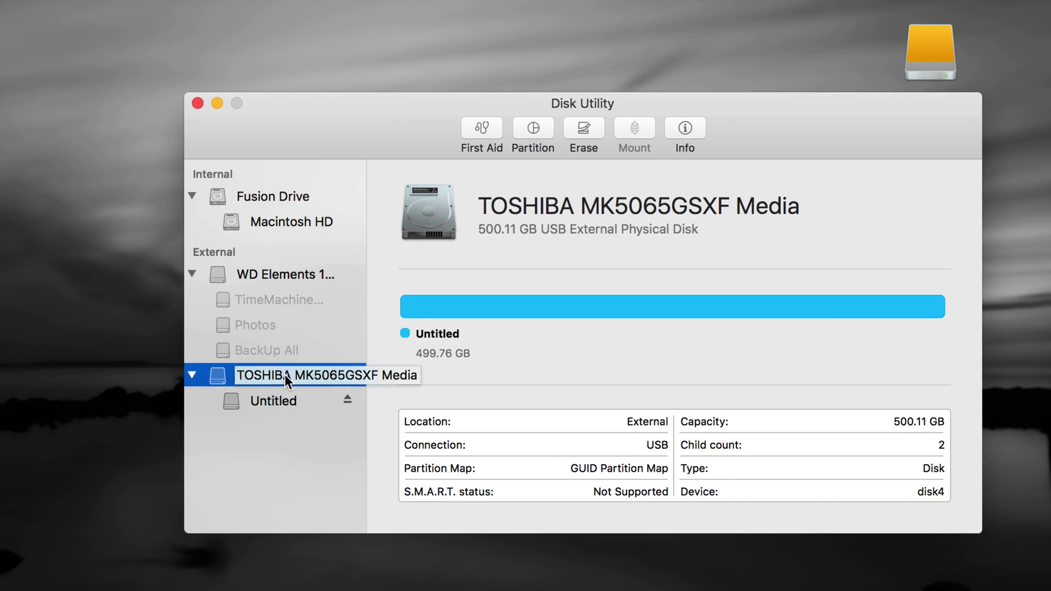
pyautogui.click(538, 130)
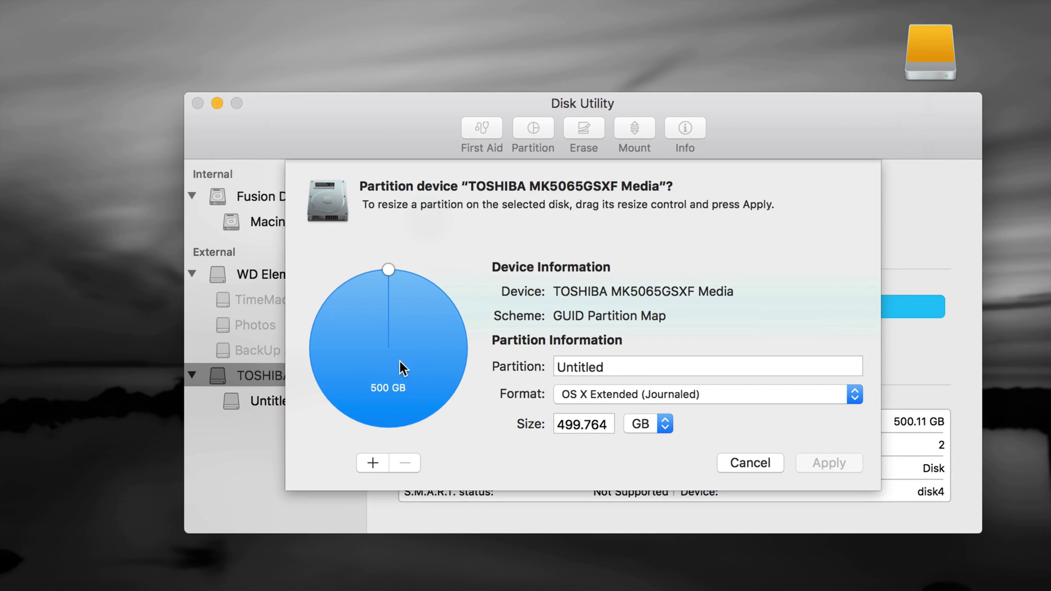
pyautogui.click(373, 463)
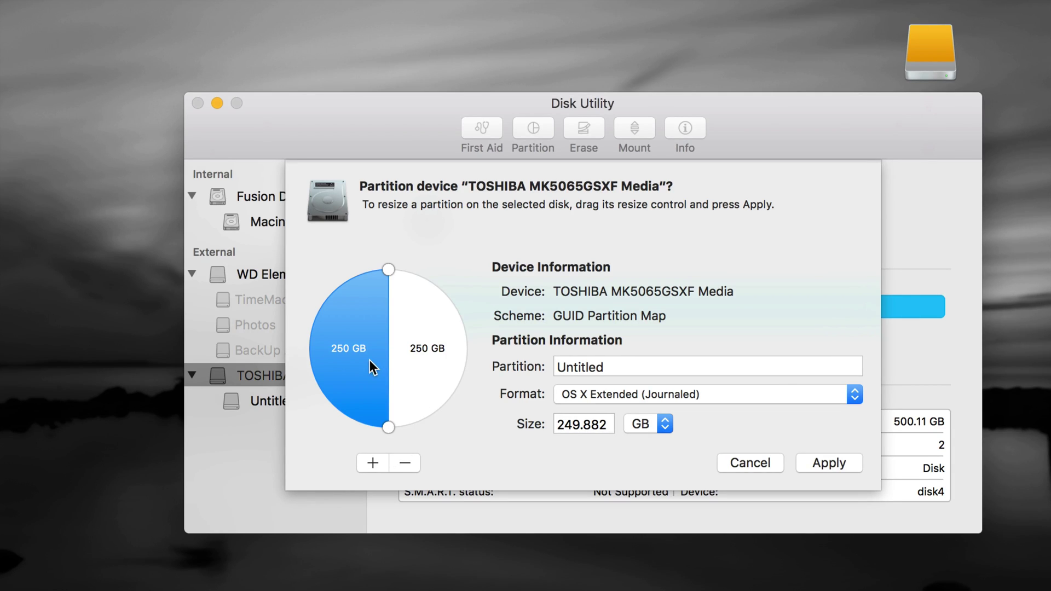
# Step: Resize the selected partition to about 120 GB in the pie chart and select the other partition of about 380 GB
pyautogui.click(585, 425)
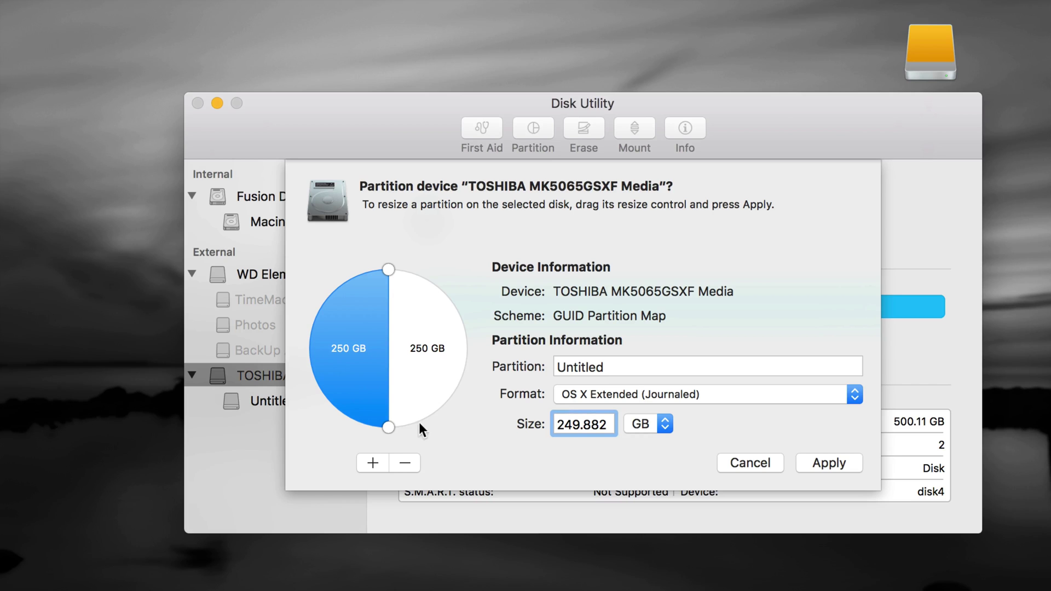
pyautogui.moveTo(388, 427); pyautogui.dragTo(337, 343)
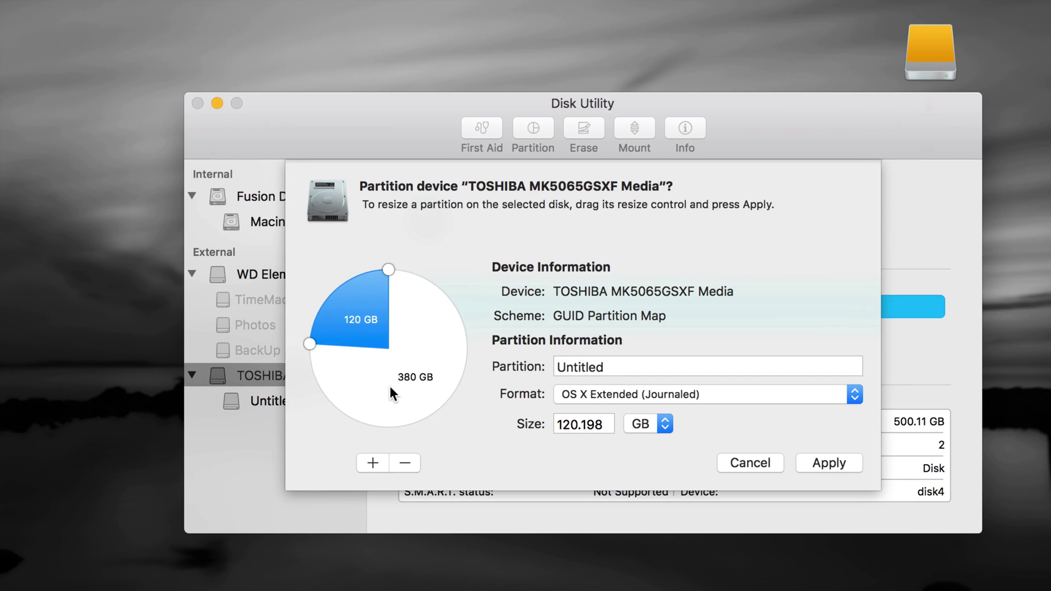
pyautogui.click(408, 376)
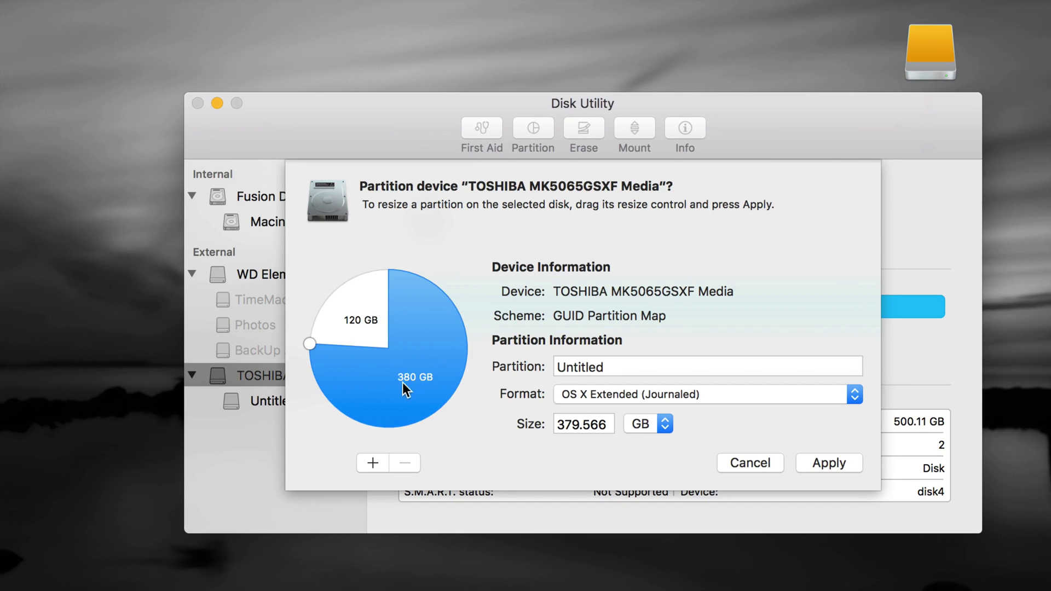
# Step: Keep the 380 GB partition as OS X Extended (Journaled) and set the 120 GB partition's format to ExFAT
pyautogui.click(725, 403)
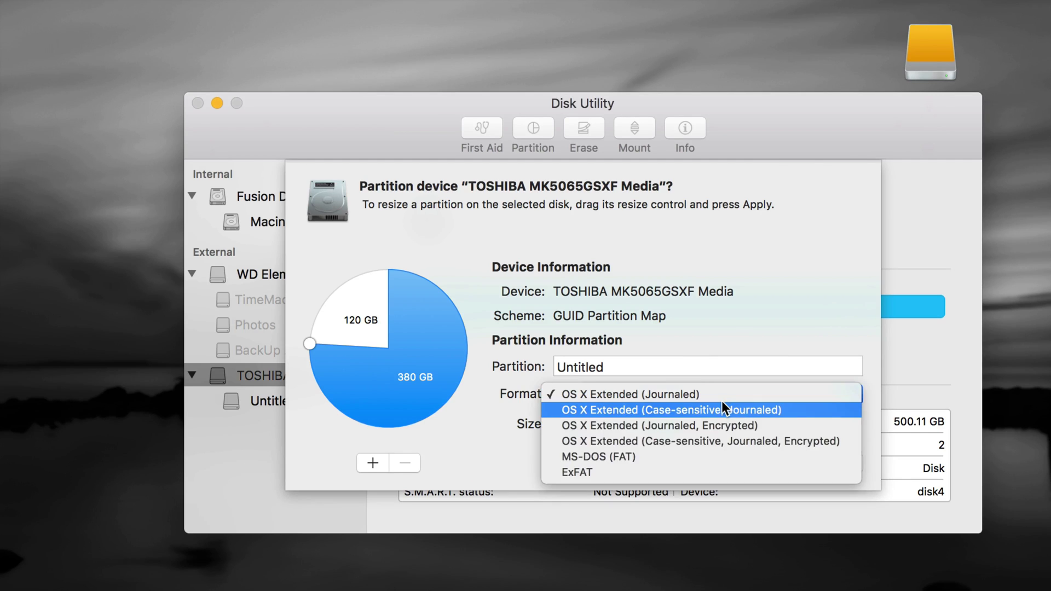
pyautogui.click(685, 399)
pyautogui.click(369, 324)
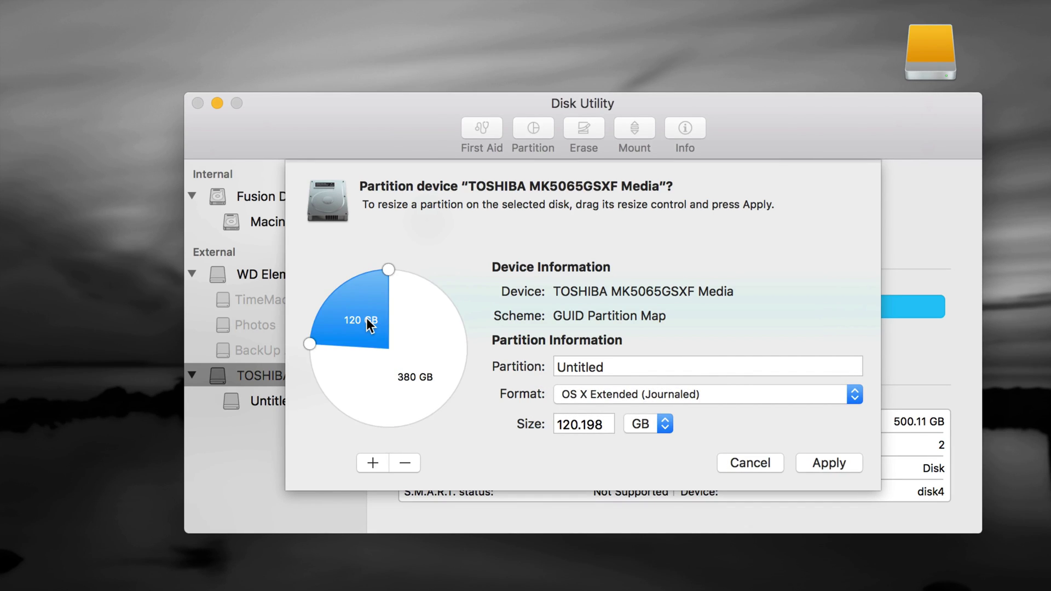
pyautogui.click(756, 388)
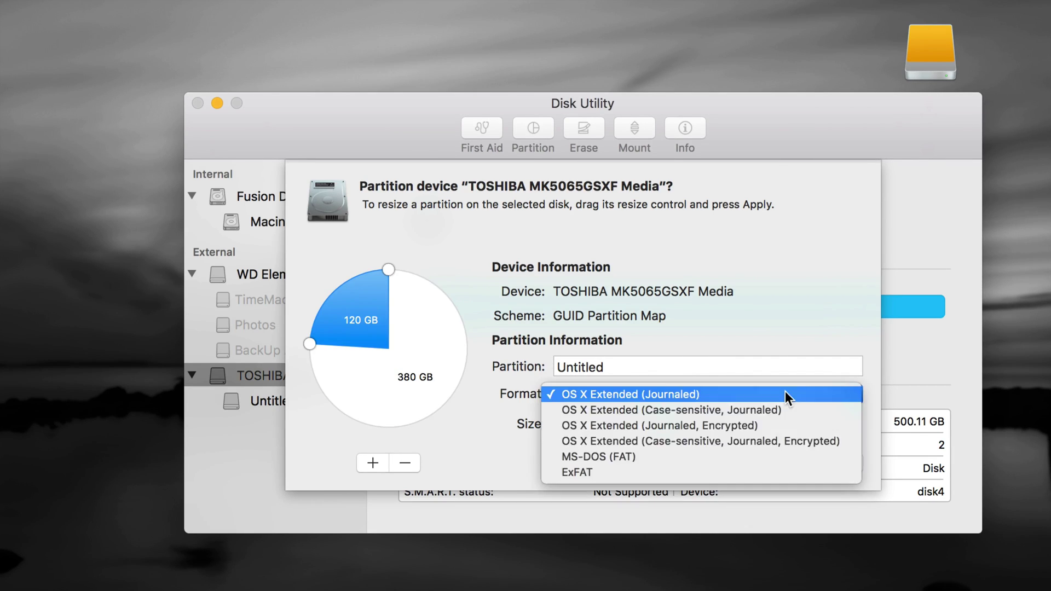
pyautogui.click(729, 468)
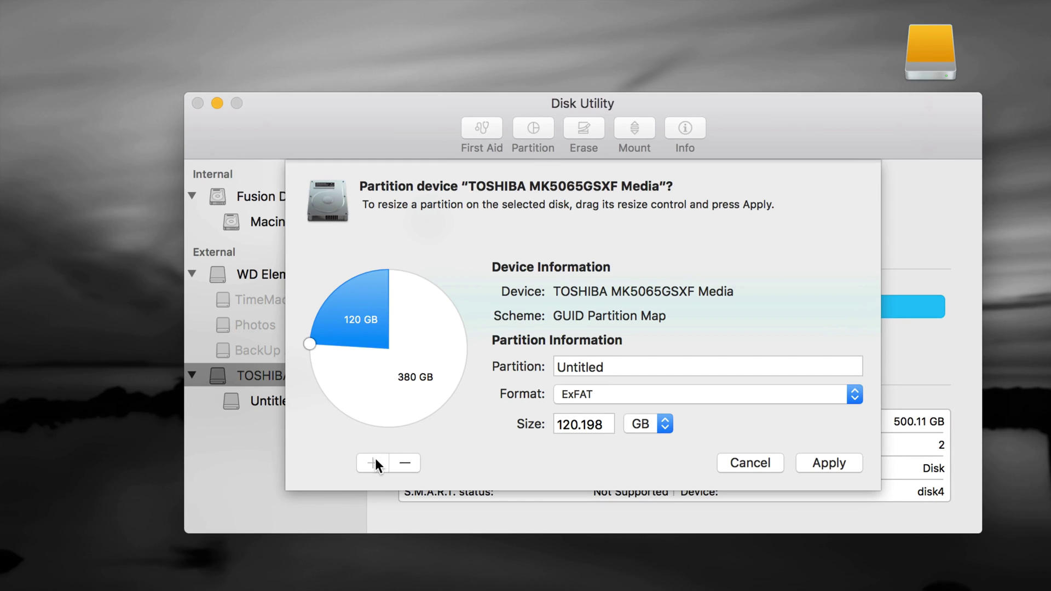
# Step: Split the 380 GB partition by adding a third partition and remove the added one again
pyautogui.click(425, 379)
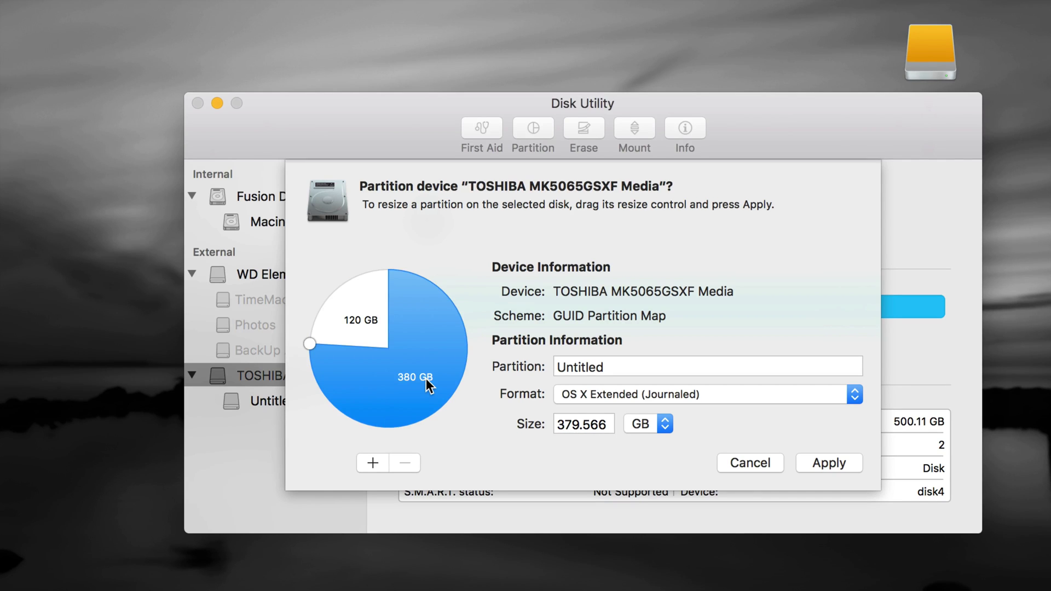
pyautogui.click(371, 461)
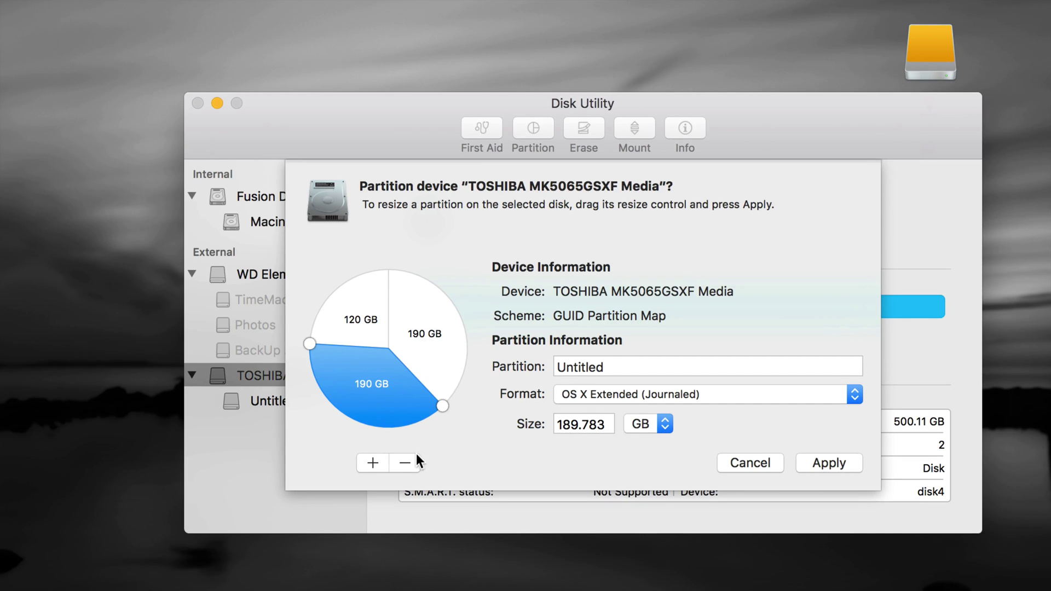
pyautogui.click(404, 464)
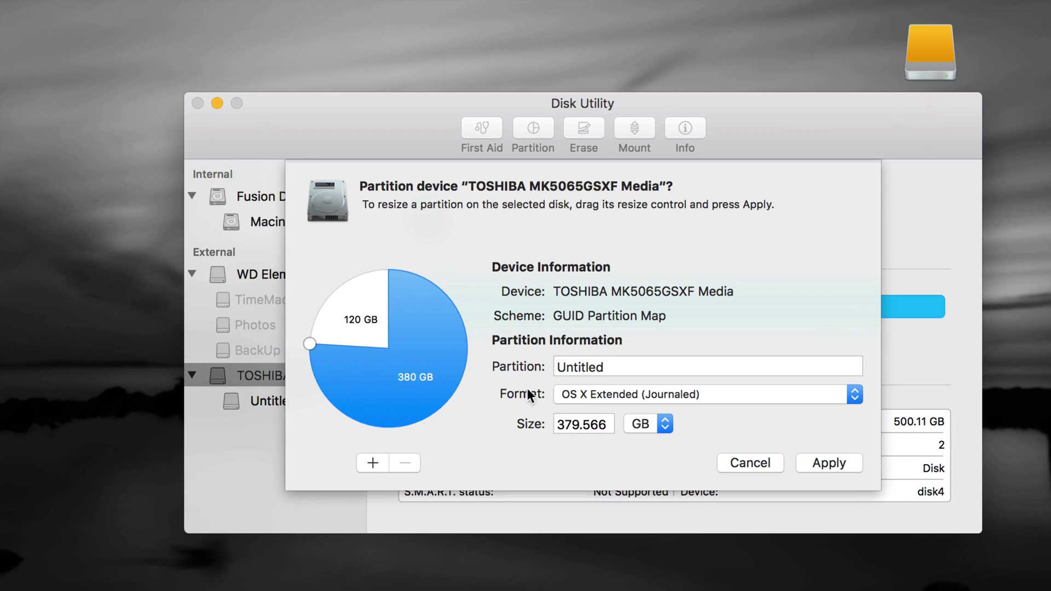
# Step: Check both partitions' settings, apply the partitioning to the TOSHIBA disk with the details shown, and finish once it completes
pyautogui.click(350, 317)
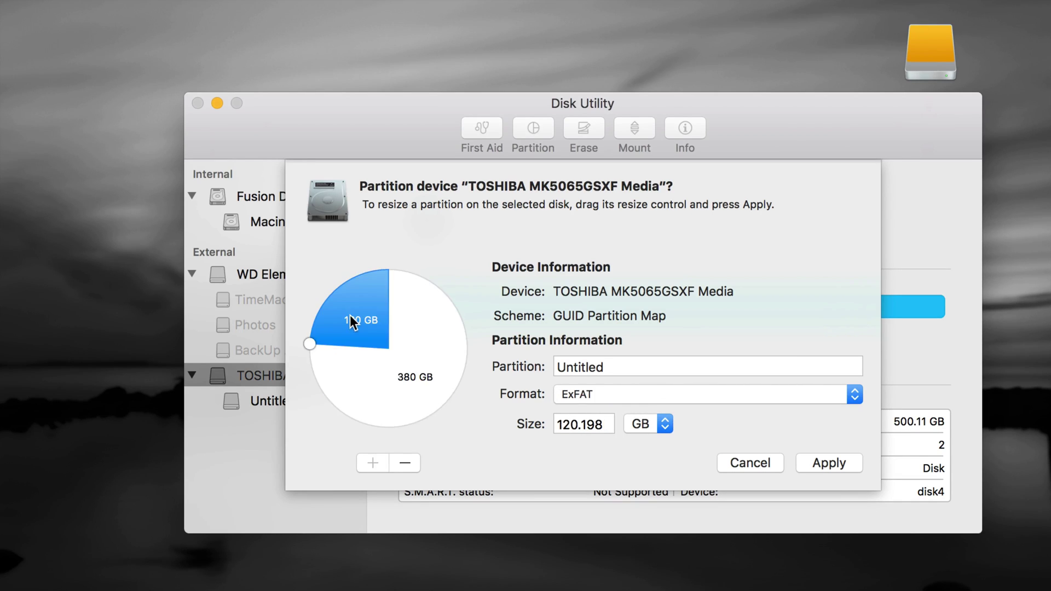
pyautogui.click(425, 376)
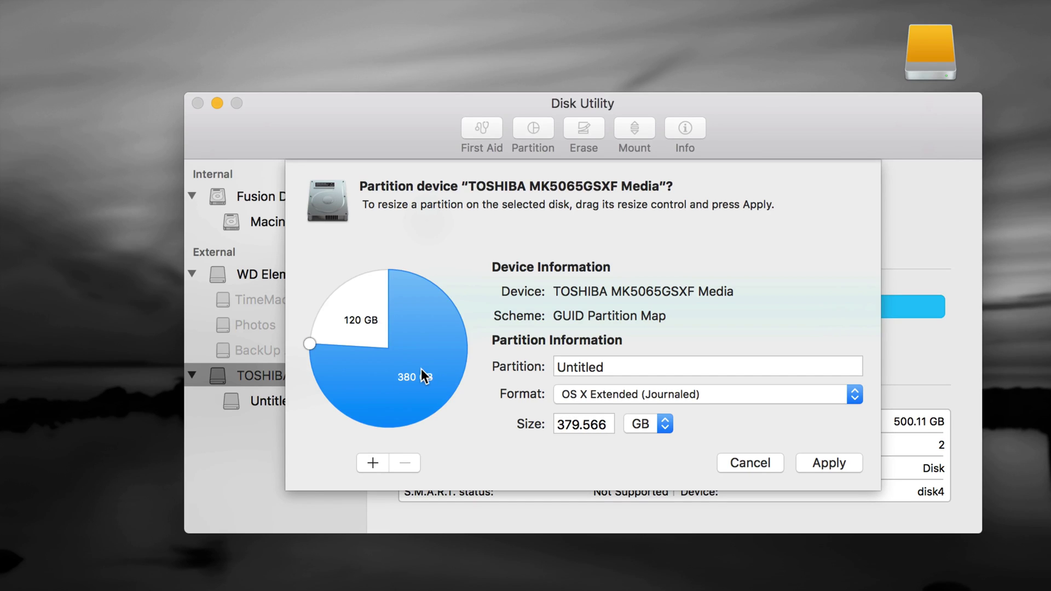
pyautogui.click(806, 464)
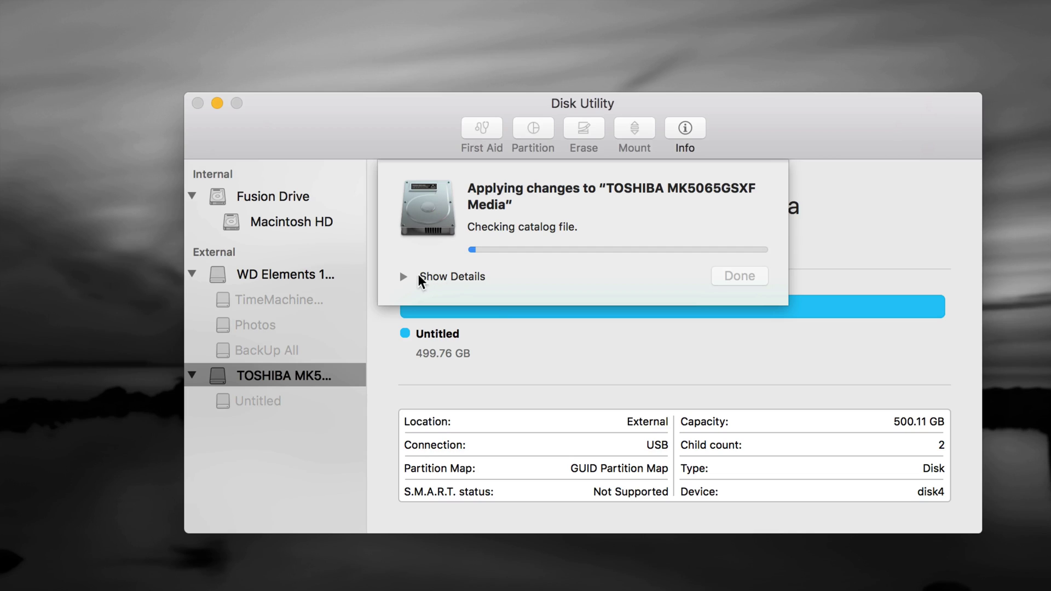
pyautogui.click(403, 276)
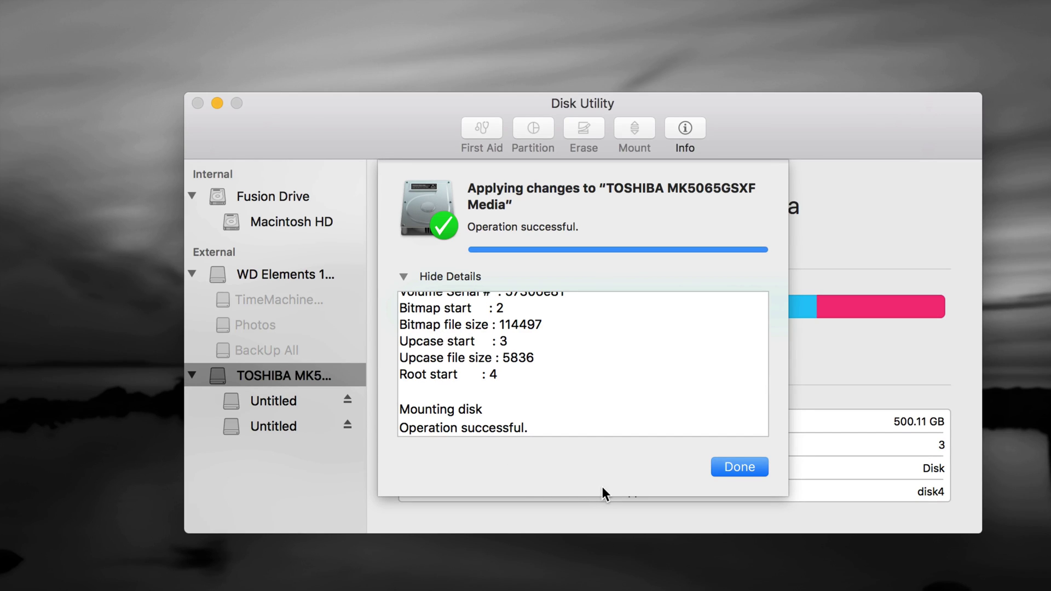
pyautogui.click(745, 467)
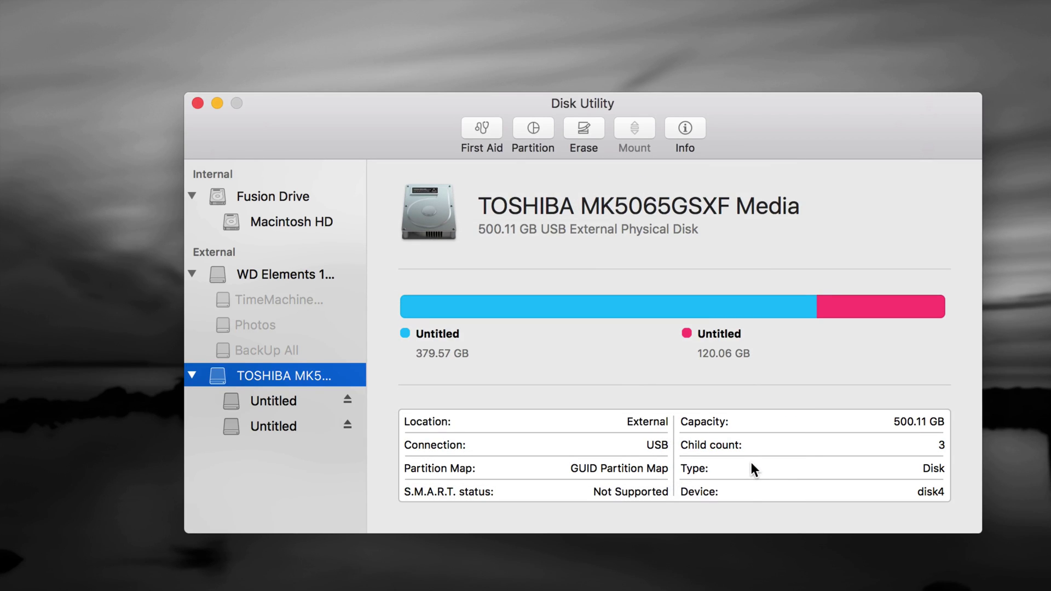
# Step: View the new Untitled volumes in Disk Utility and arrange their two desktop icons side by side next to its window
pyautogui.click(270, 399)
pyautogui.click(274, 414)
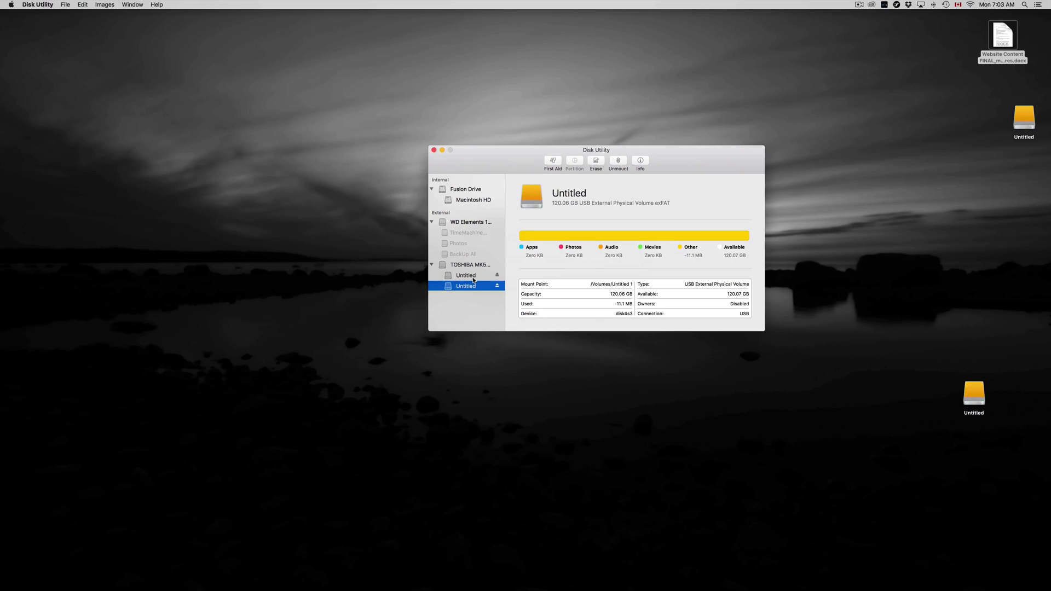
pyautogui.moveTo(1024, 117); pyautogui.dragTo(859, 198)
pyautogui.moveTo(962, 386); pyautogui.dragTo(902, 198)
pyautogui.moveTo(696, 161); pyautogui.dragTo(566, 178)
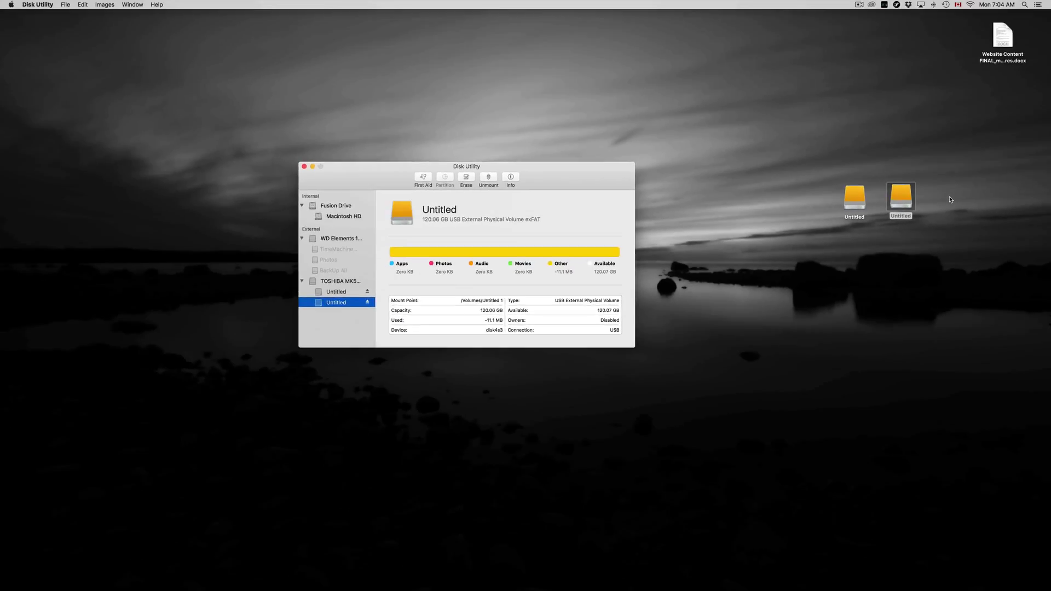
# Step: Rename the 120 GB ExFAT Untitled drive to PC through its info window and close that window
pyautogui.rightClick(905, 196)
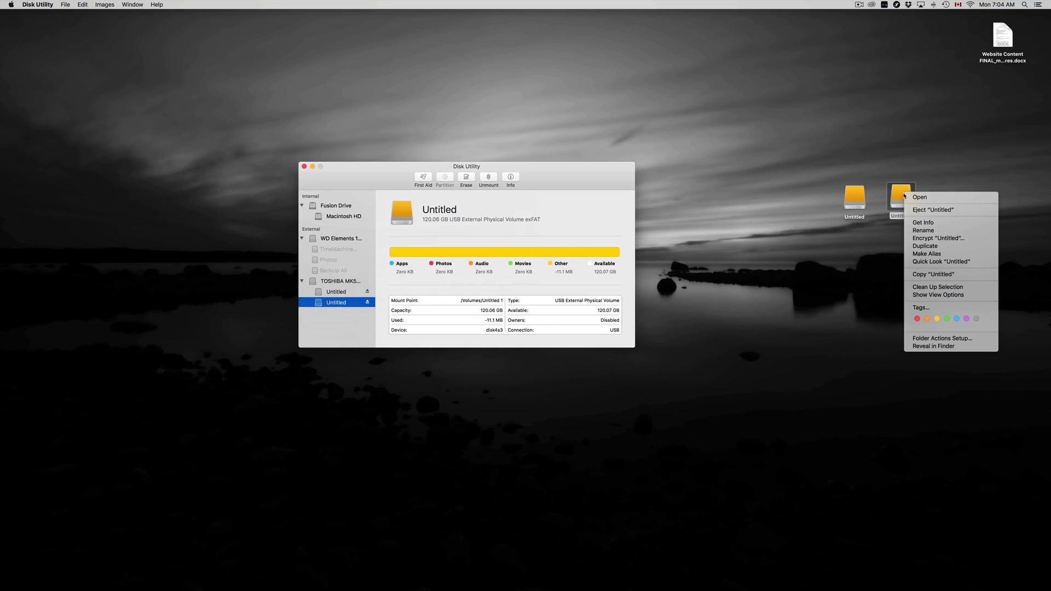
pyautogui.click(923, 222)
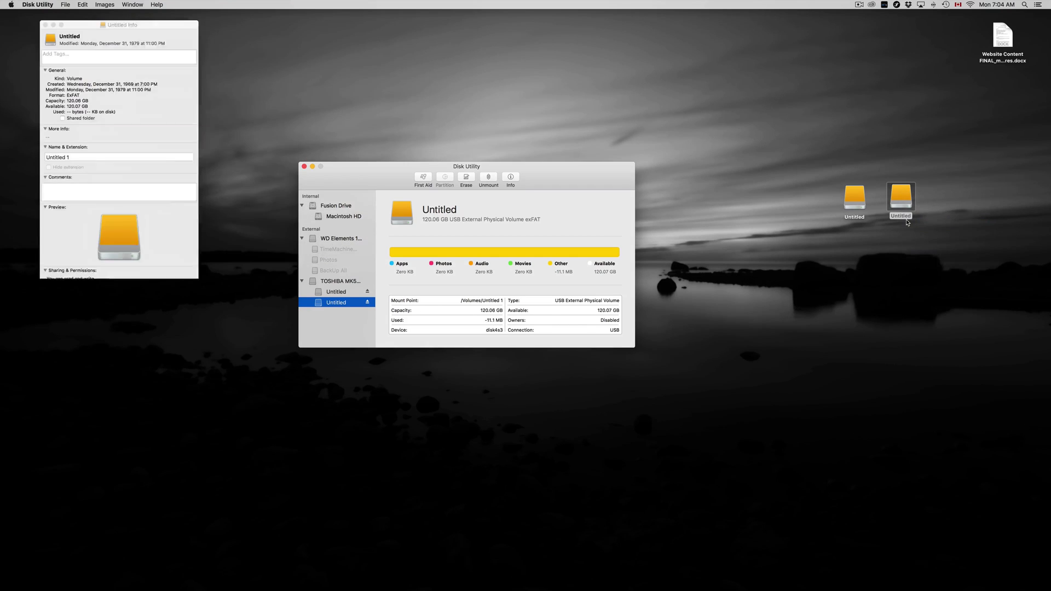
pyautogui.moveTo(137, 17); pyautogui.dragTo(782, 117)
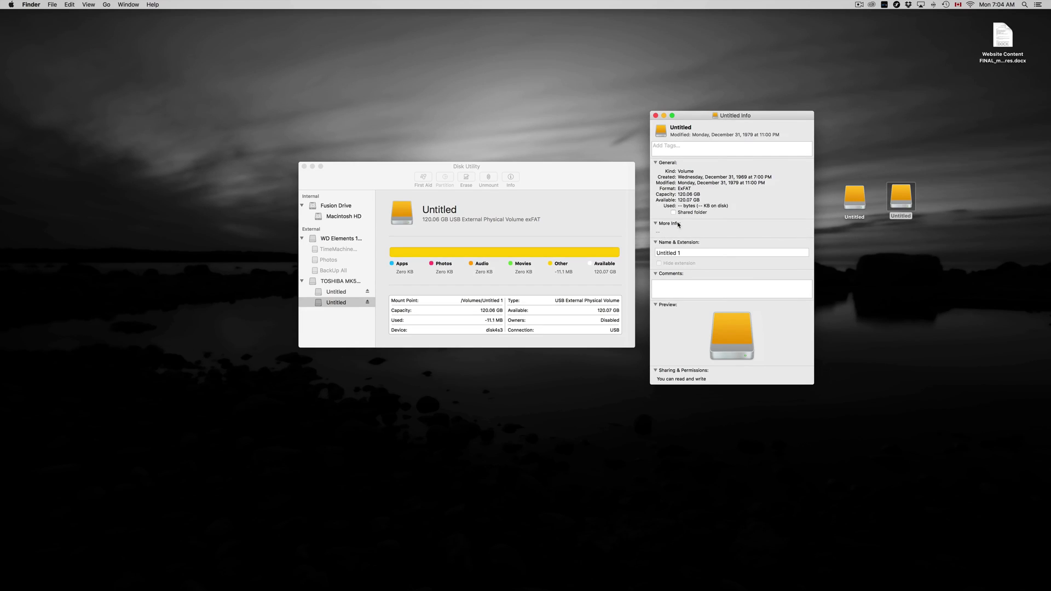
pyautogui.moveTo(678, 194)
pyautogui.mouseDown()
pyautogui.moveTo(704, 194)
pyautogui.moveTo(671, 187)
pyautogui.mouseUp()
pyautogui.click(682, 252)
pyautogui.moveTo(687, 253); pyautogui.dragTo(649, 252)
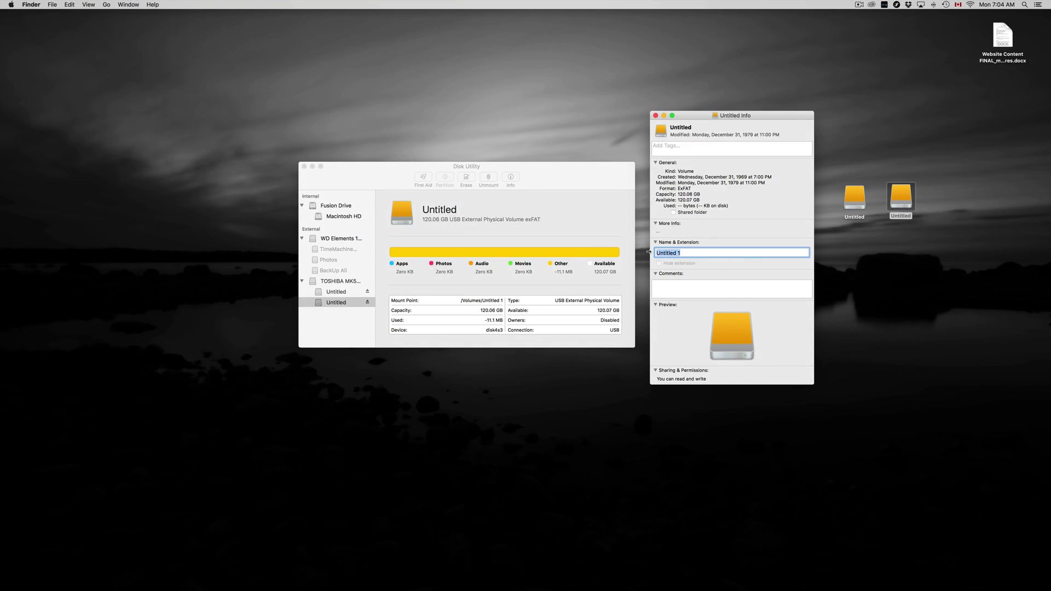
pyautogui.write('PC')
pyautogui.click(868, 287)
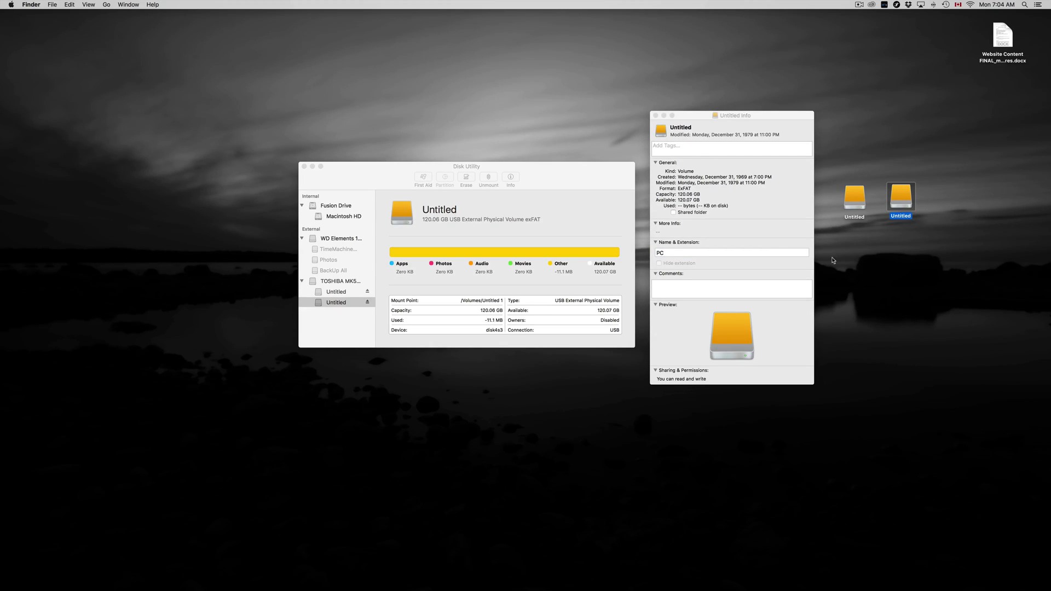
pyautogui.press('super+w')
# Step: Rename the remaining Untitled drive directly on the desktop to TimeMachine
pyautogui.click(844, 241)
pyautogui.click(860, 219)
pyautogui.click(858, 236)
pyautogui.click(856, 208)
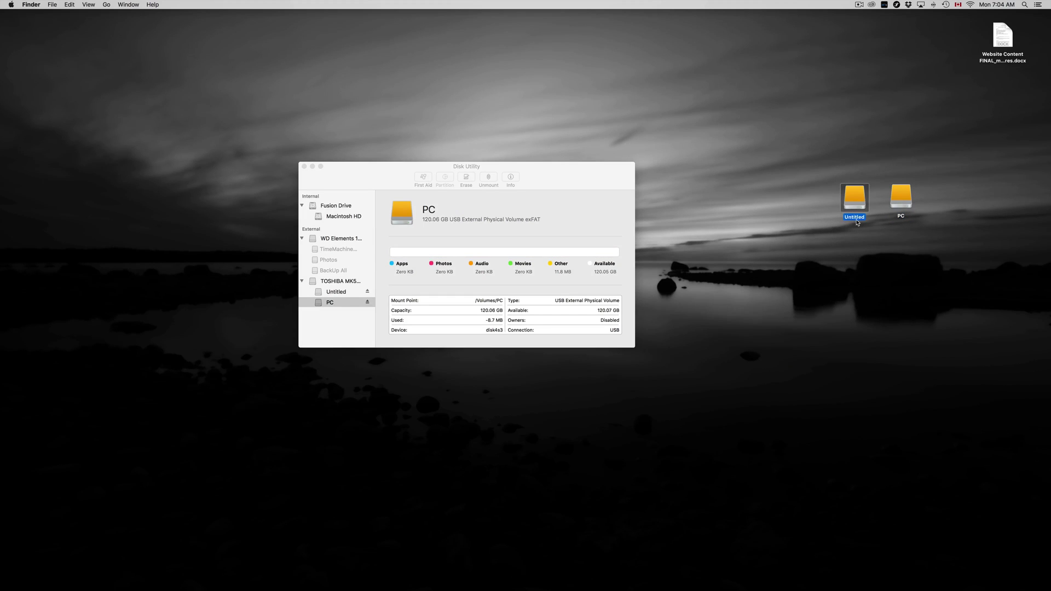
pyautogui.moveTo(857, 223); pyautogui.dragTo(859, 225)
pyautogui.click(863, 235)
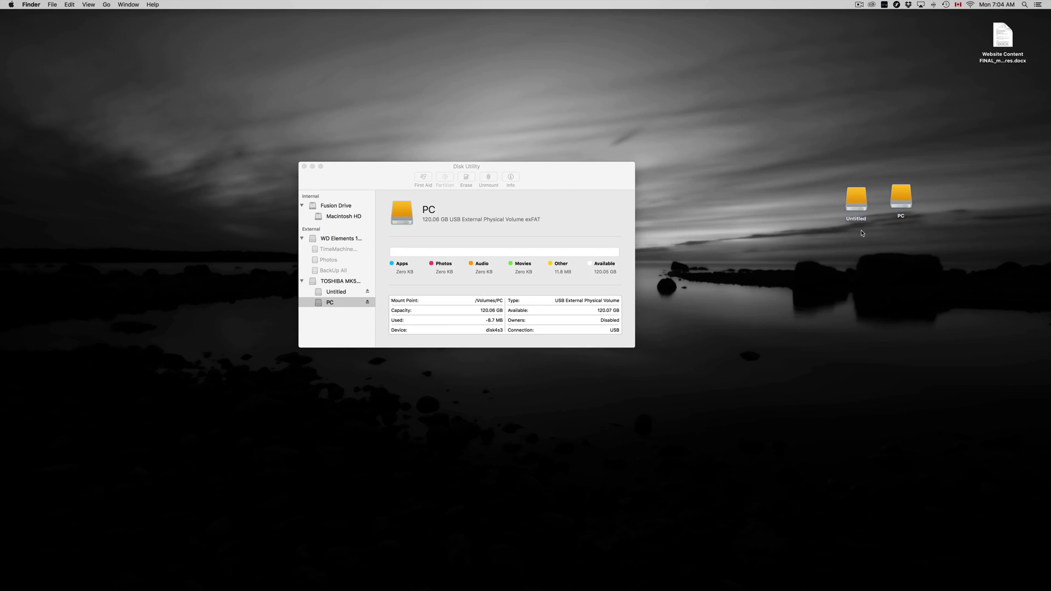
pyautogui.click(857, 223)
pyautogui.click(861, 220)
pyautogui.write('TimeMachine')
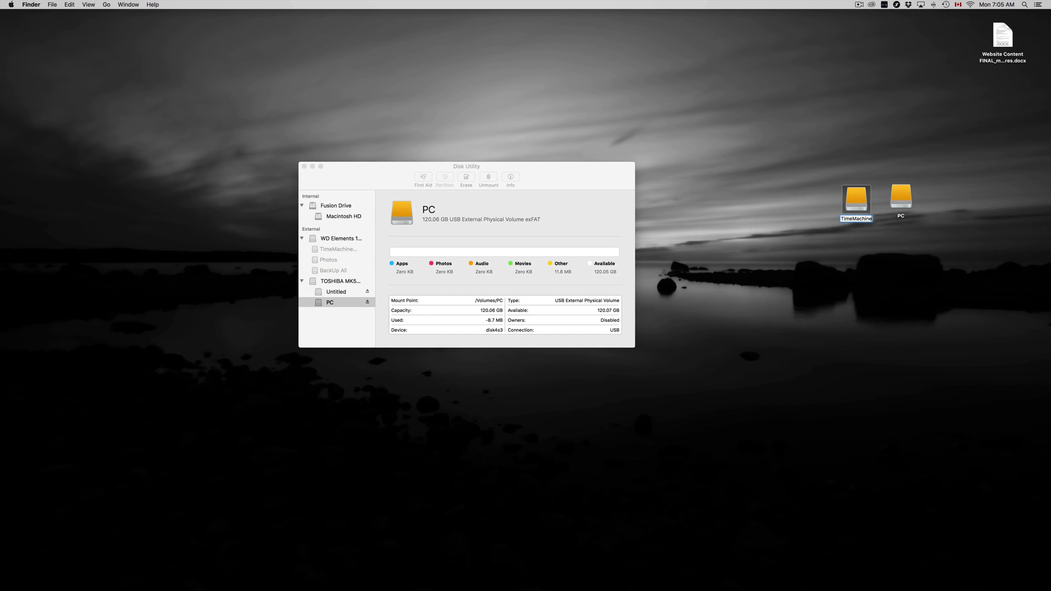
pyautogui.press('Return')
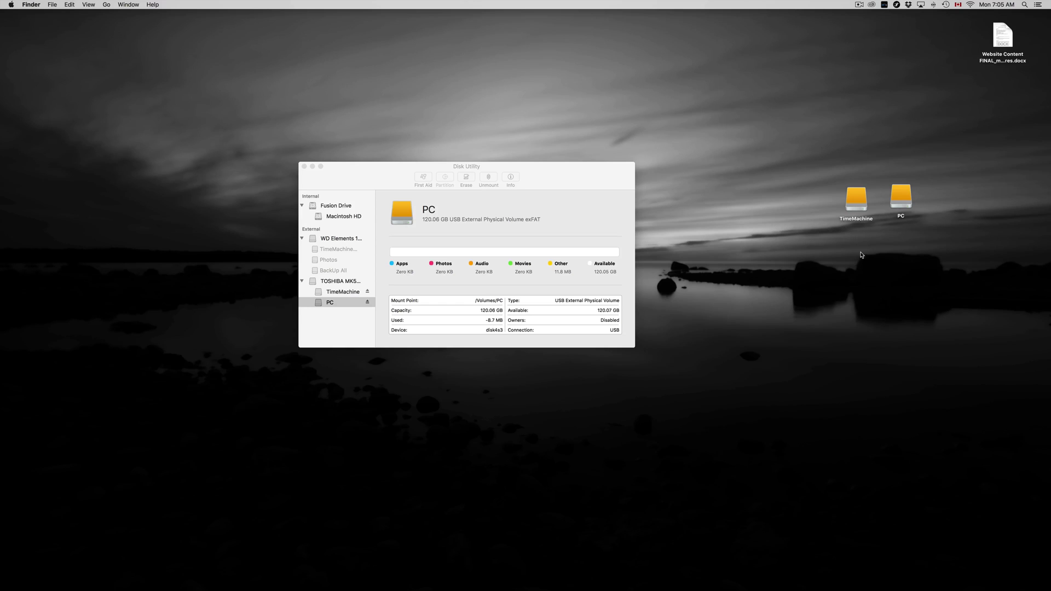
# Step: Move the TimeMachine drive icon farther from the PC drive and extend its name to TimeMachineNEW
pyautogui.moveTo(858, 203)
pyautogui.mouseDown()
pyautogui.moveTo(845, 201)
pyautogui.moveTo(845, 217)
pyautogui.mouseUp()
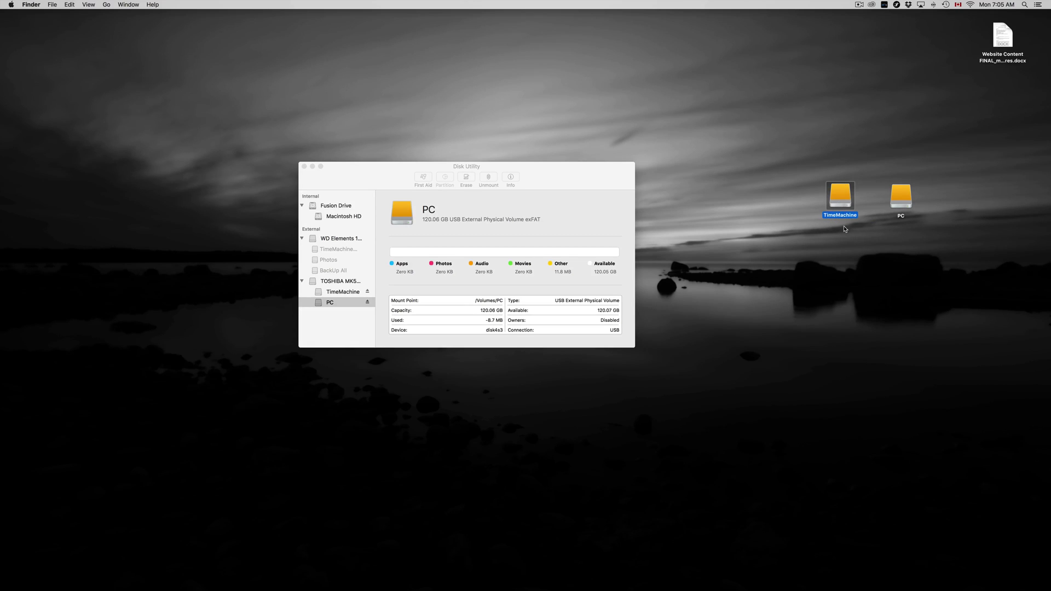
pyautogui.click(840, 230)
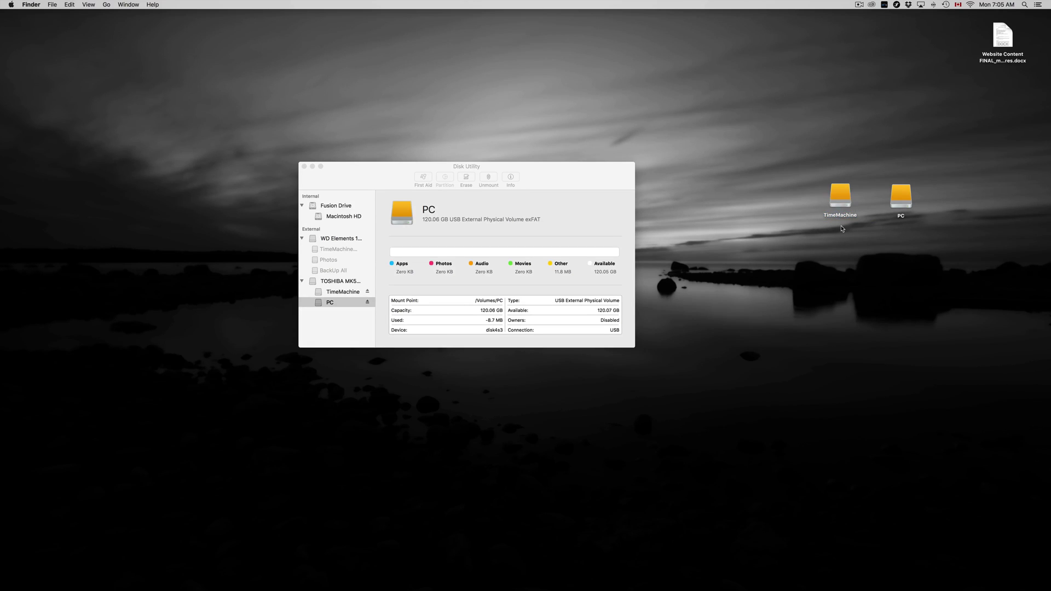
pyautogui.click(844, 218)
pyautogui.click(842, 215)
pyautogui.press('Right')
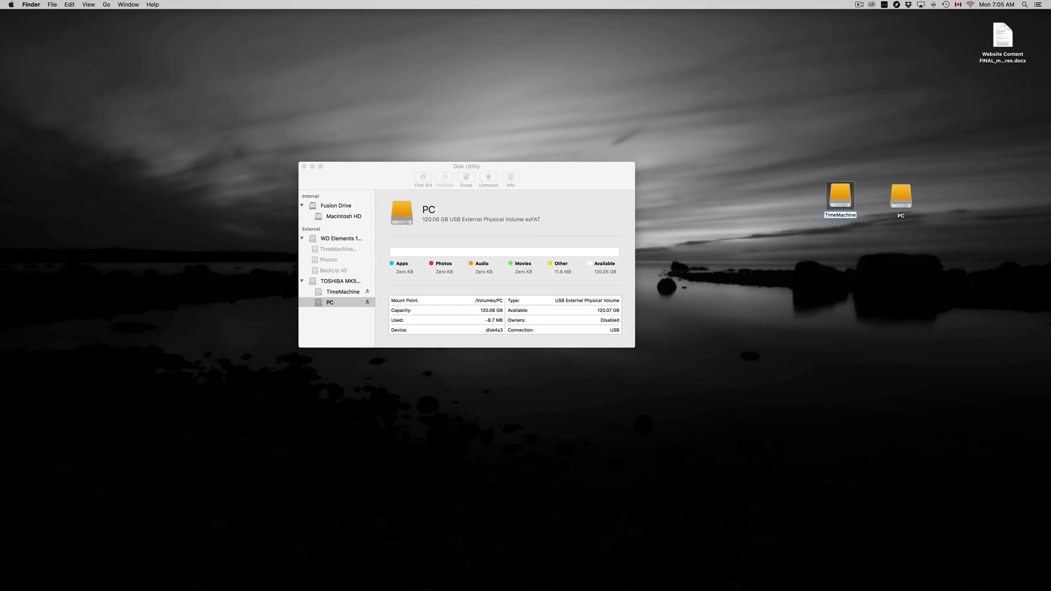
pyautogui.write('NEW')
pyautogui.click(830, 263)
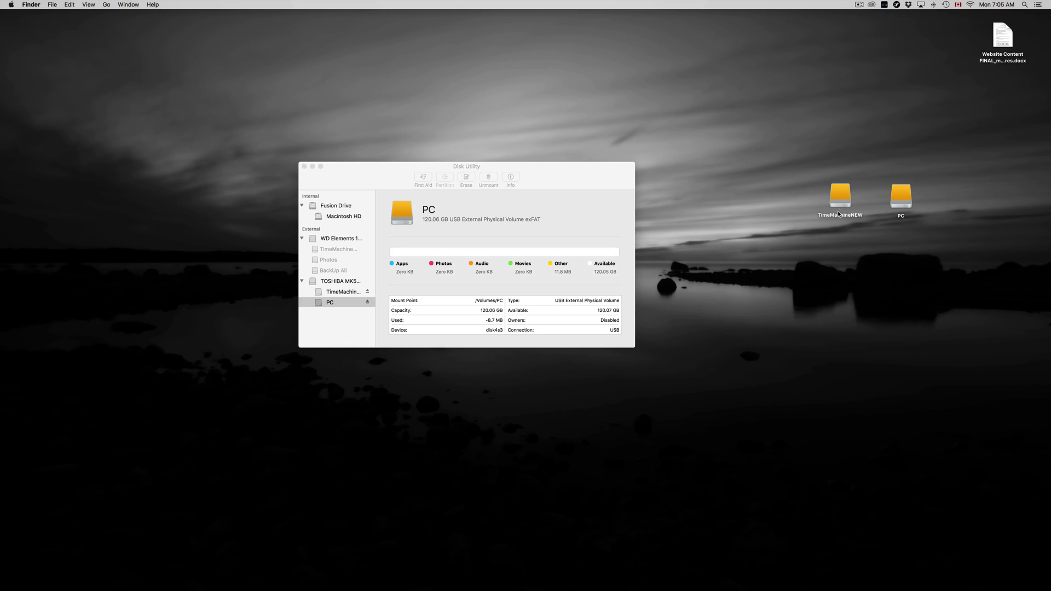
# Step: Reposition the TimeMachineNEW and PC drive icons next to each other on the desktop
pyautogui.moveTo(839, 213); pyautogui.dragTo(826, 210)
pyautogui.moveTo(897, 201); pyautogui.dragTo(875, 197)
pyautogui.click(862, 230)
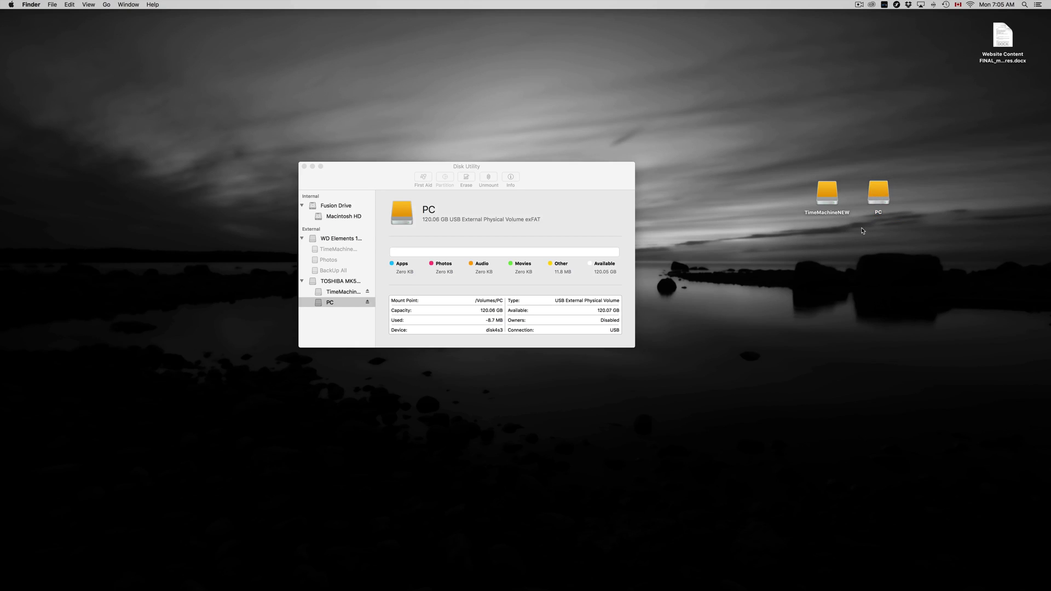
pyautogui.click(827, 198)
pyautogui.moveTo(826, 199); pyautogui.dragTo(821, 202)
pyautogui.click(876, 198)
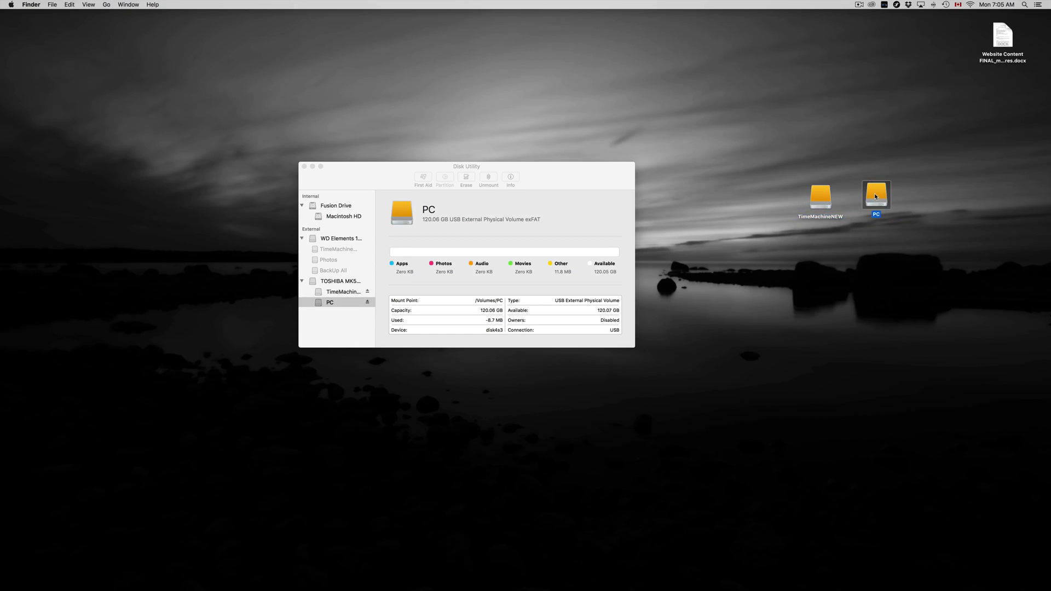
# Step: Open the PC drive and copy the Website Content document from the desktop into it
pyautogui.doubleClick(876, 197)
pyautogui.moveTo(621, 117); pyautogui.dragTo(824, 263)
pyautogui.moveTo(989, 48); pyautogui.dragTo(724, 304)
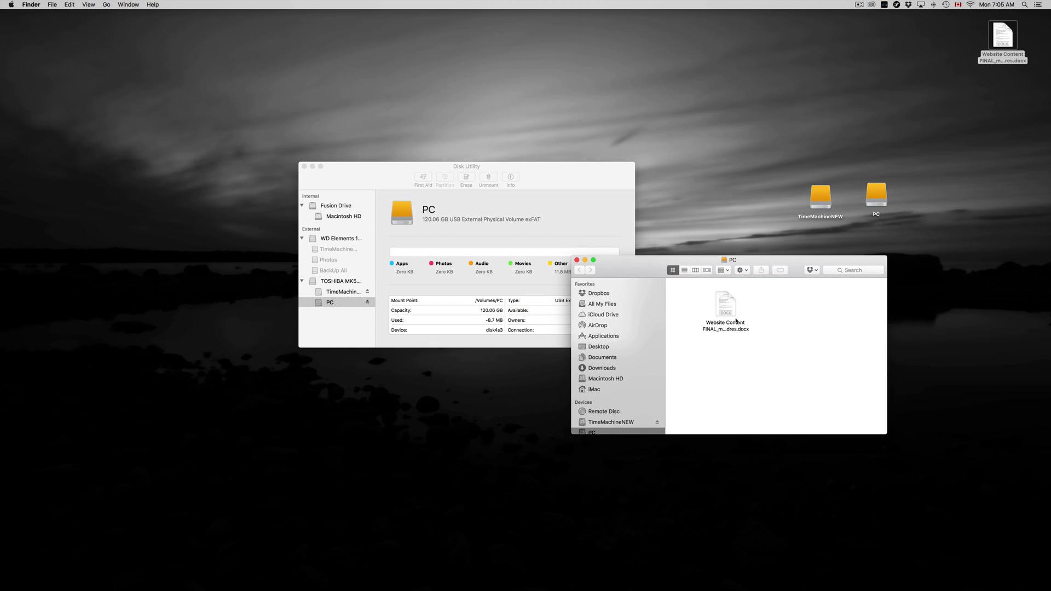
# Step: Open the TimeMachineNEW drive, place its window clear of the PC window to compare their contents, and close all Finder windows
pyautogui.doubleClick(819, 198)
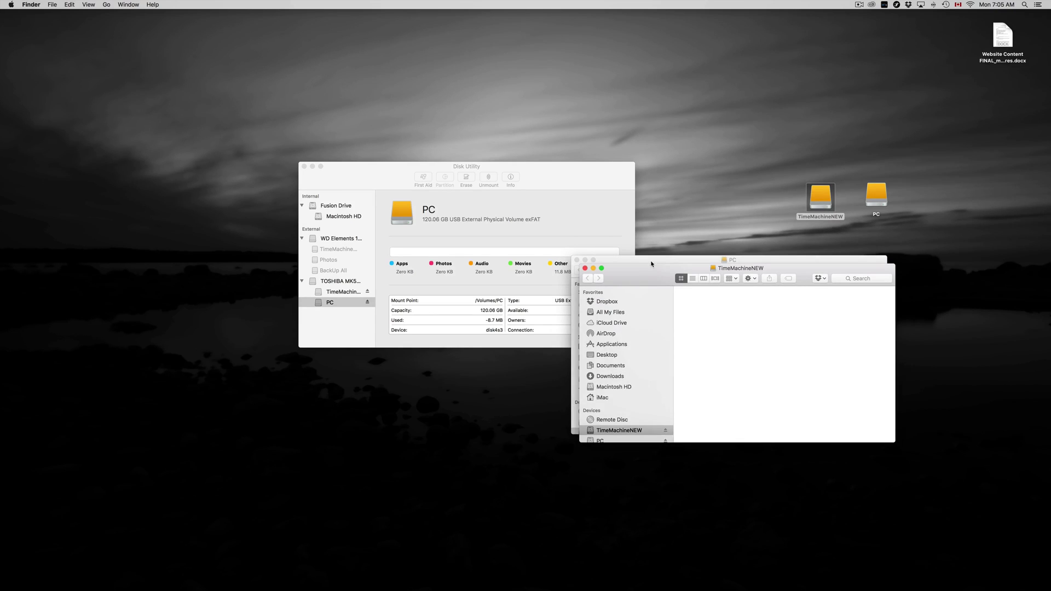
pyautogui.moveTo(651, 270); pyautogui.dragTo(734, 349)
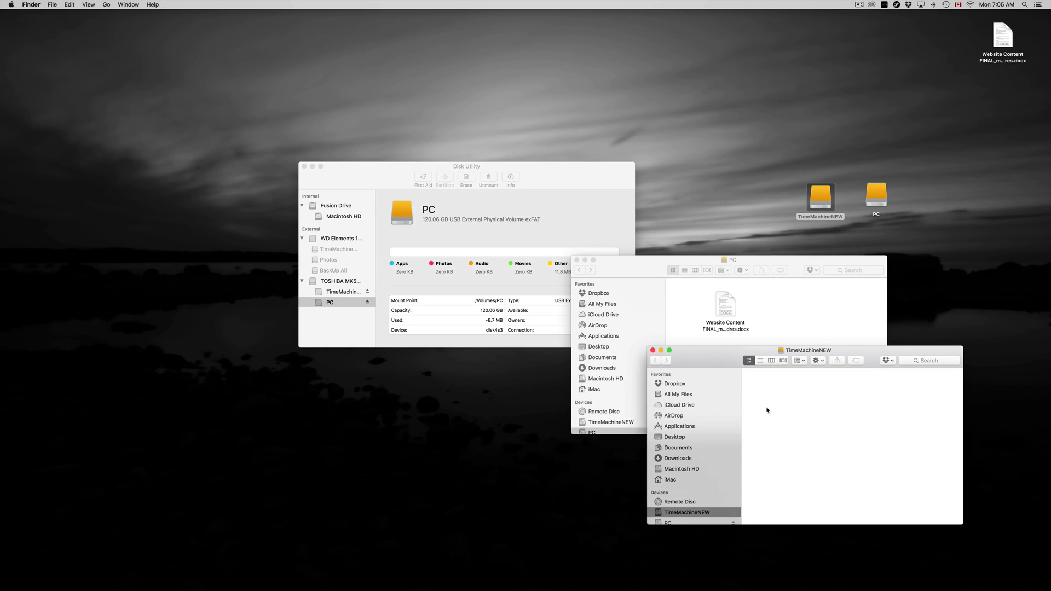
pyautogui.press('super+alt+w')
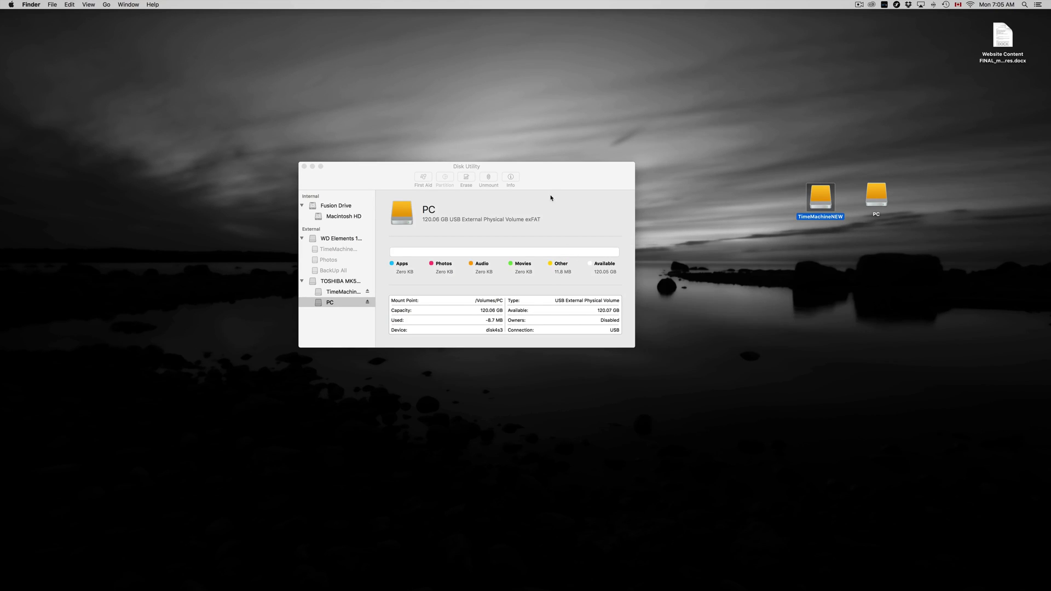
# Step: Close Disk Utility and move the TimeMachineNEW drive icon slightly up on the desktop
pyautogui.moveTo(529, 178); pyautogui.dragTo(601, 219)
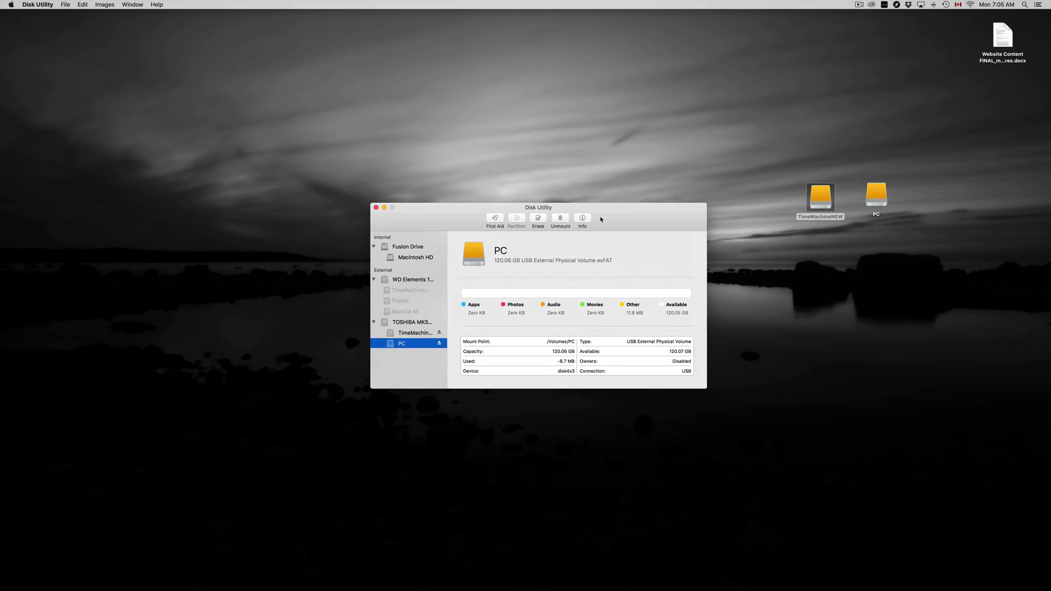
pyautogui.click(376, 208)
pyautogui.moveTo(825, 204); pyautogui.dragTo(827, 196)
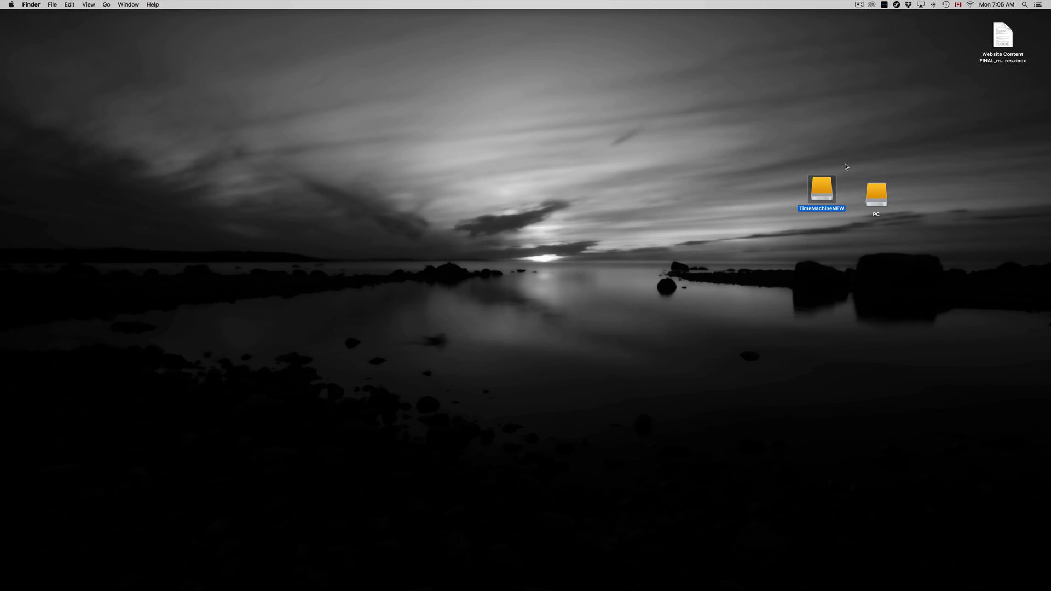
# Step: Switch to System Preferences, reposition its window over the right half of the desktop, and open the Time Machine settings
pyautogui.moveTo(643, 590)
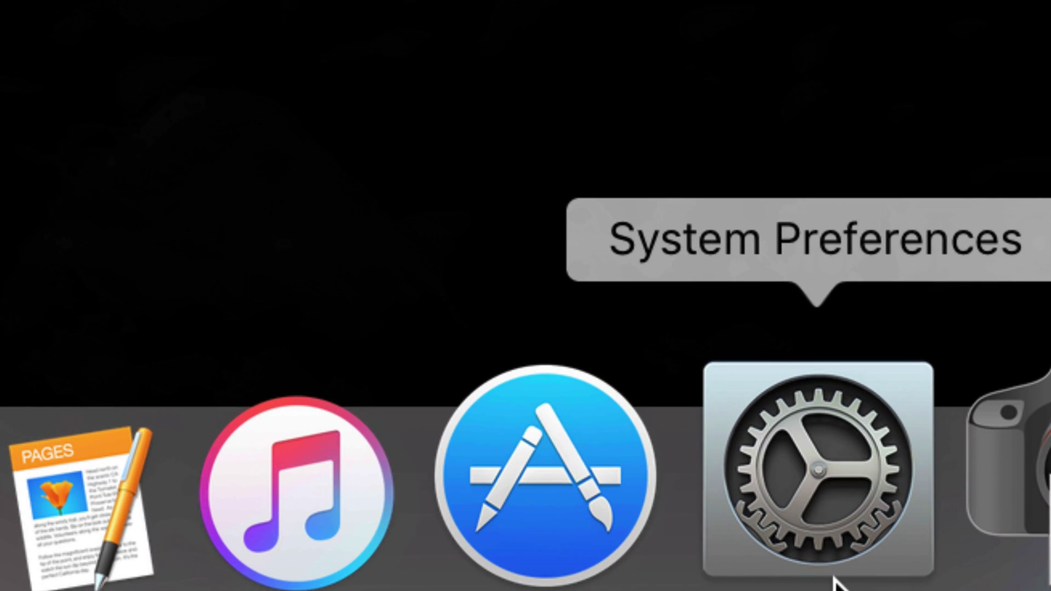
pyautogui.click(822, 520)
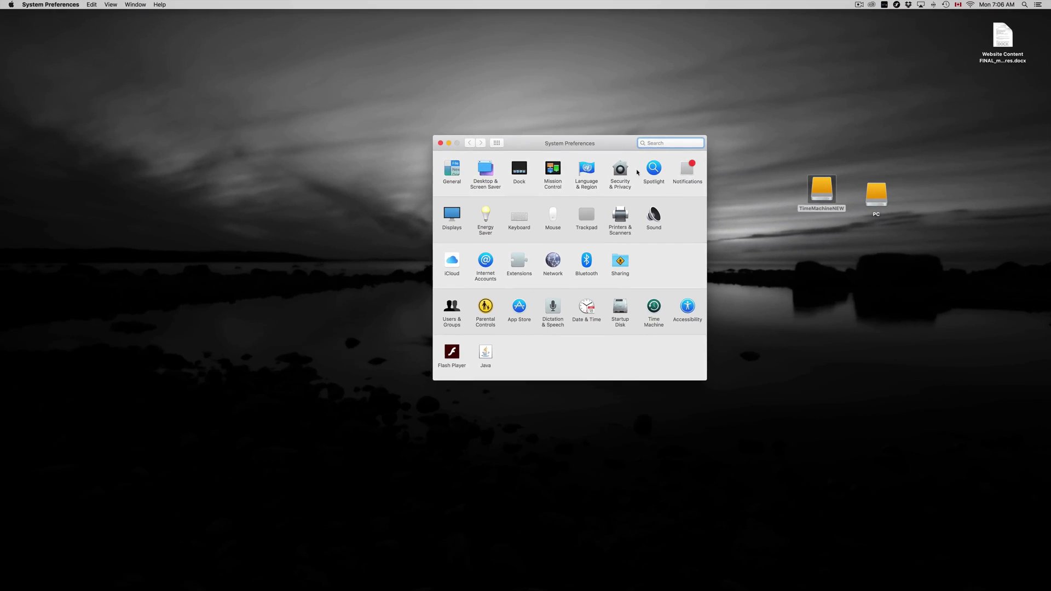
pyautogui.moveTo(584, 145); pyautogui.dragTo(814, 196)
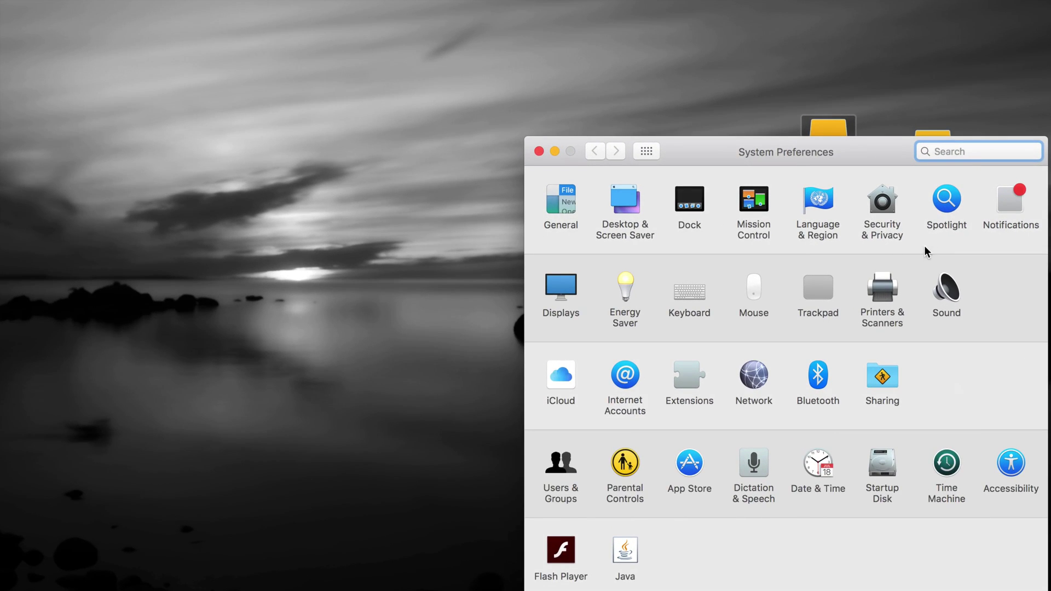
pyautogui.moveTo(869, 163); pyautogui.dragTo(771, 118)
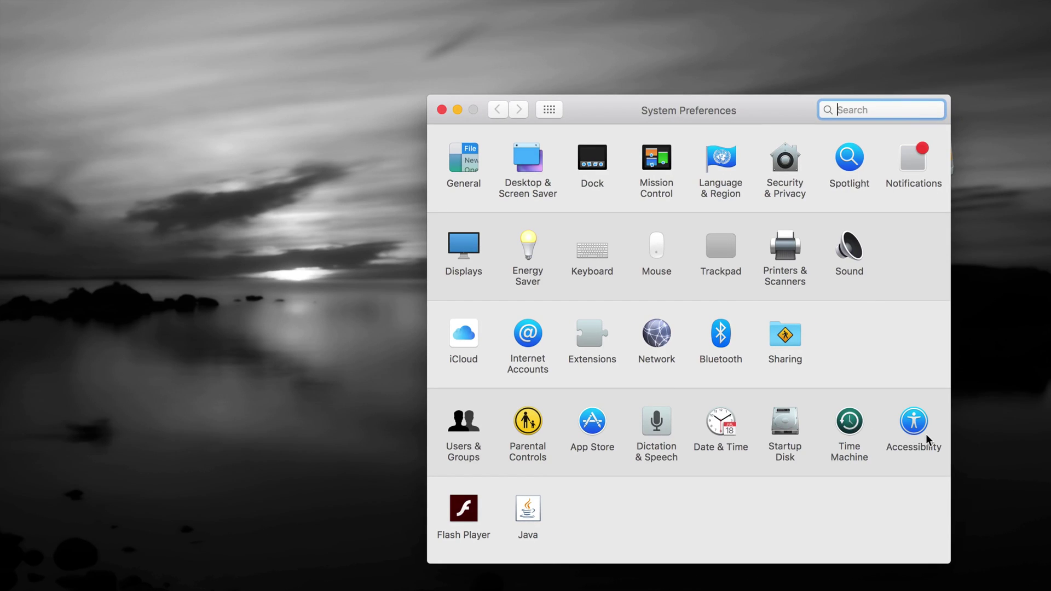
pyautogui.click(846, 425)
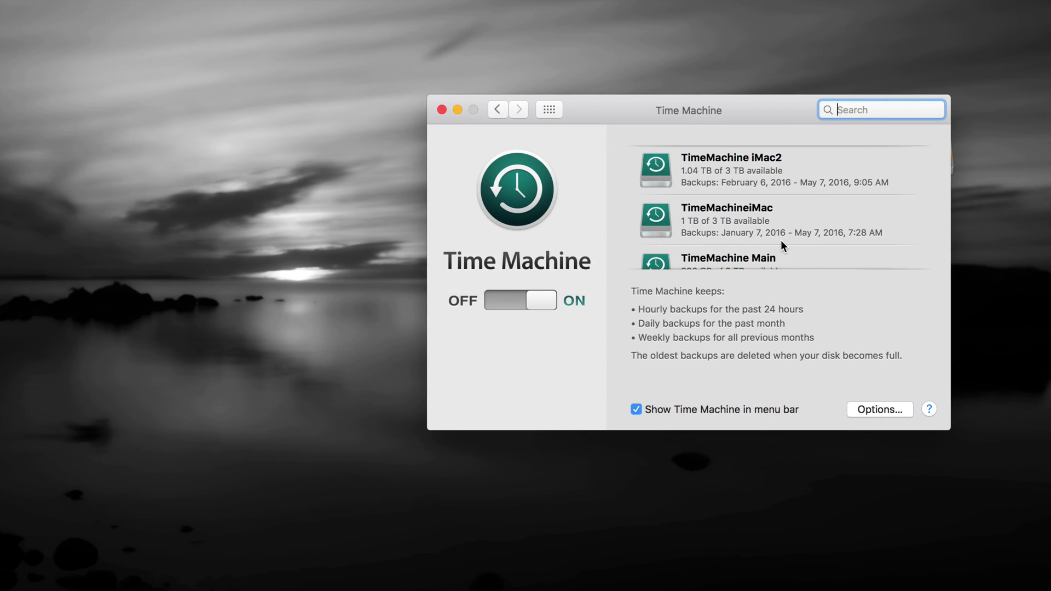
# Step: Add the available disk TimeMachineNEW as a Time Machine backup disk without encryption, and check the backup disk list
pyautogui.scroll(-5, 781, 240)
pyautogui.scroll(5, 782, 242)
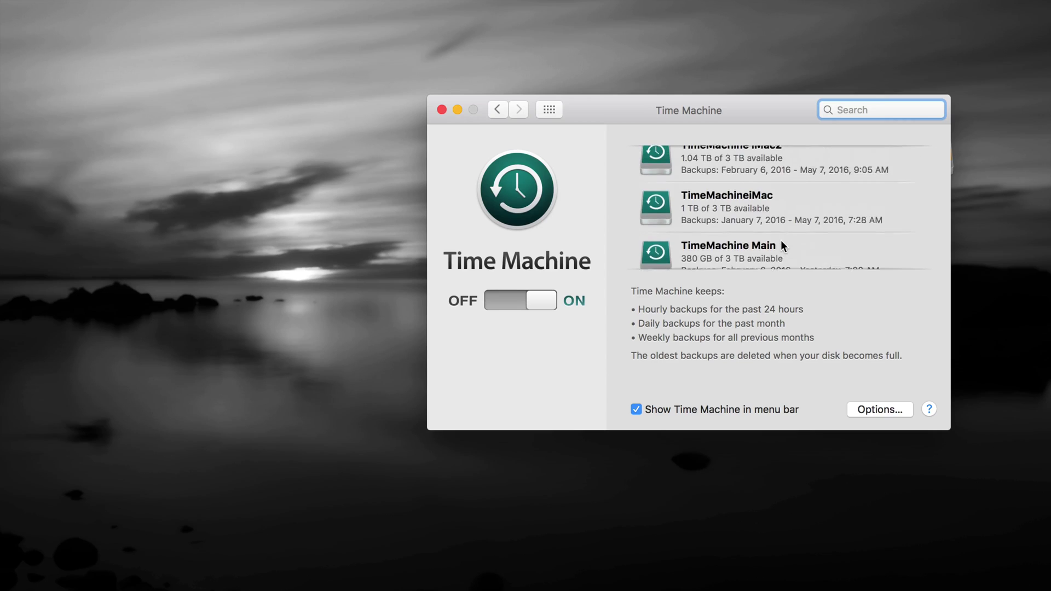
pyautogui.scroll(-5, 782, 241)
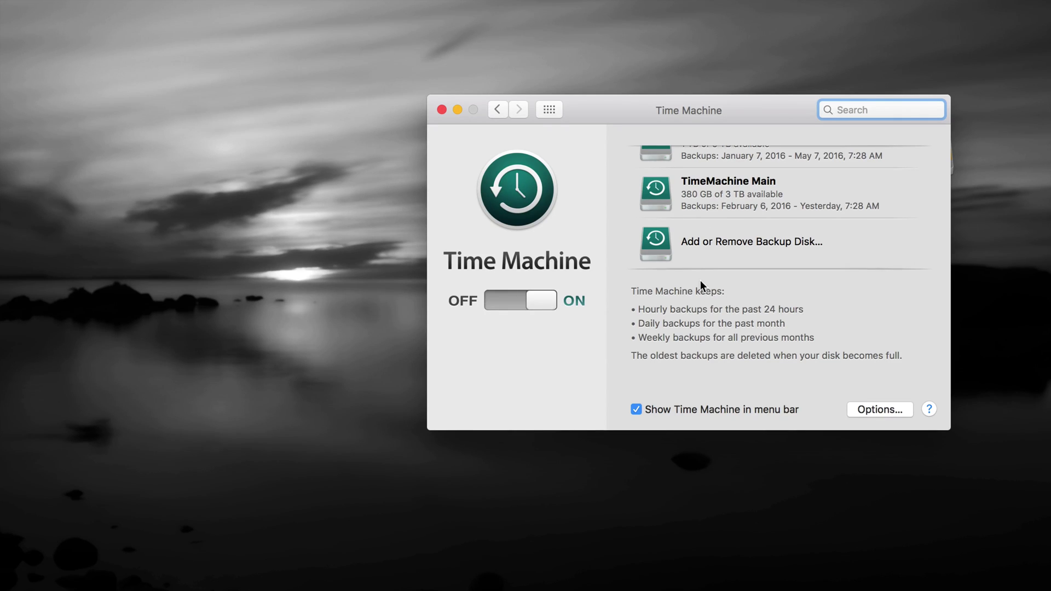
pyautogui.click(721, 242)
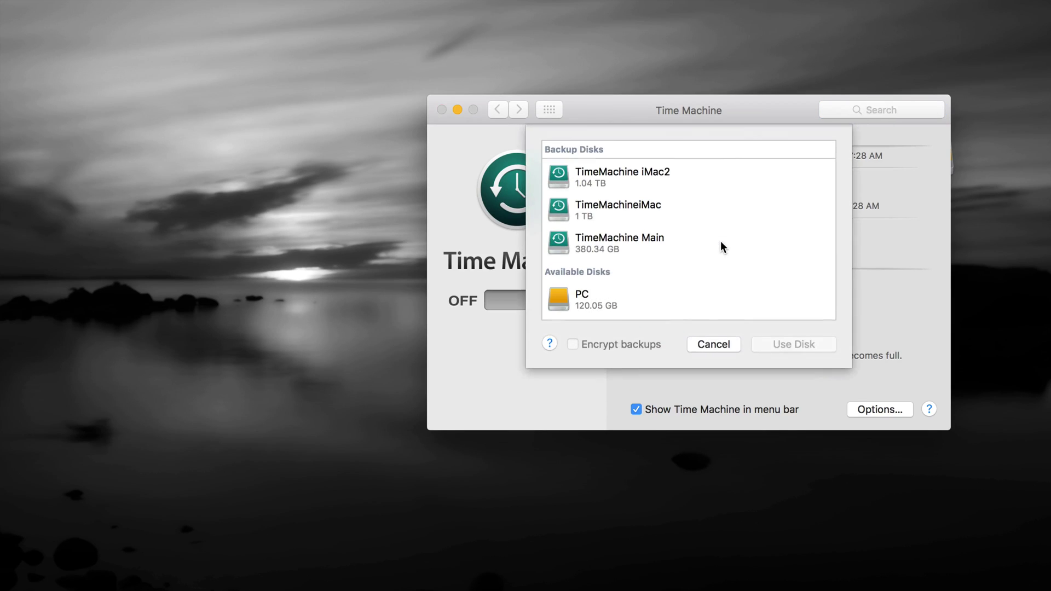
pyautogui.scroll(-5, 626, 270)
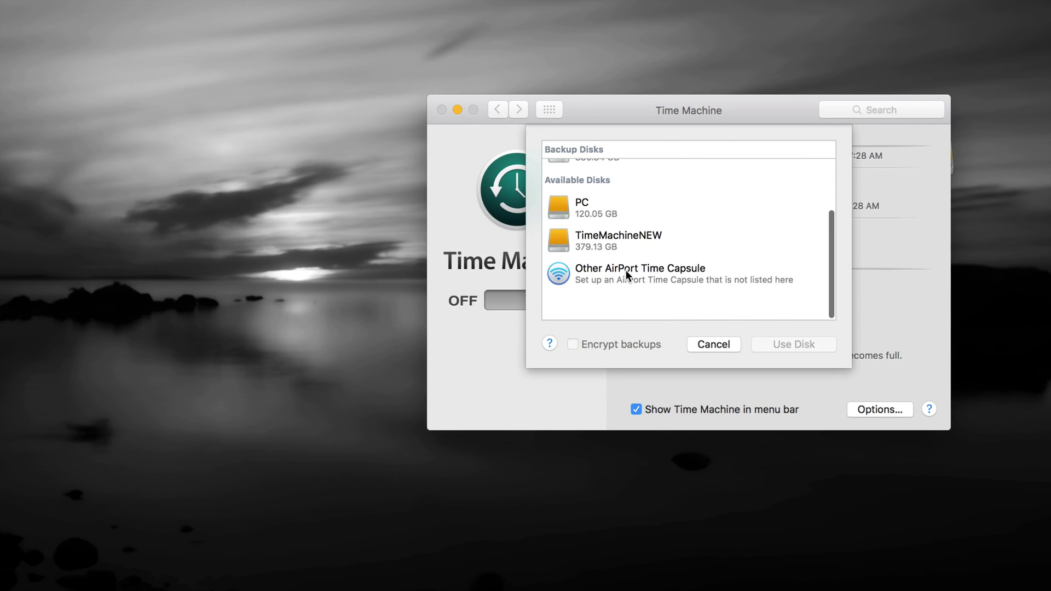
pyautogui.scroll(2, 626, 270)
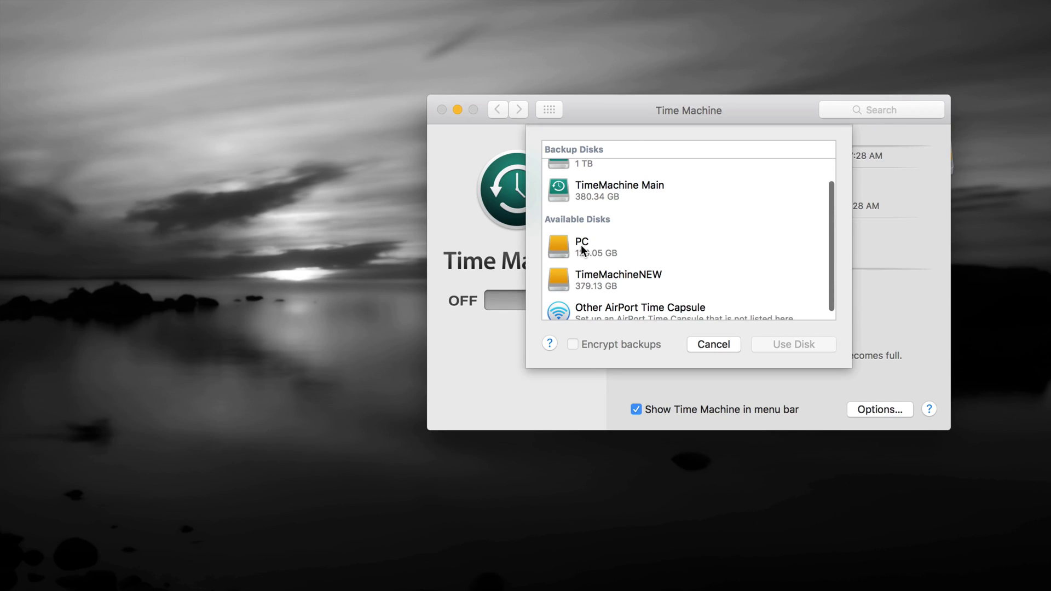
pyautogui.click(610, 278)
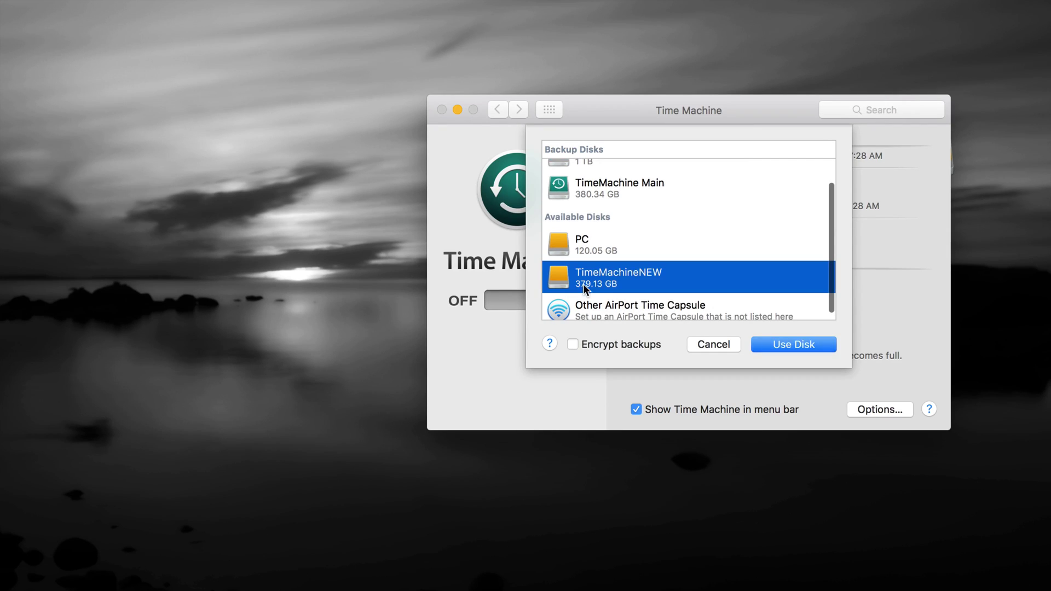
pyautogui.click(781, 344)
pyautogui.scroll(-3, 801, 244)
pyautogui.scroll(5, 800, 244)
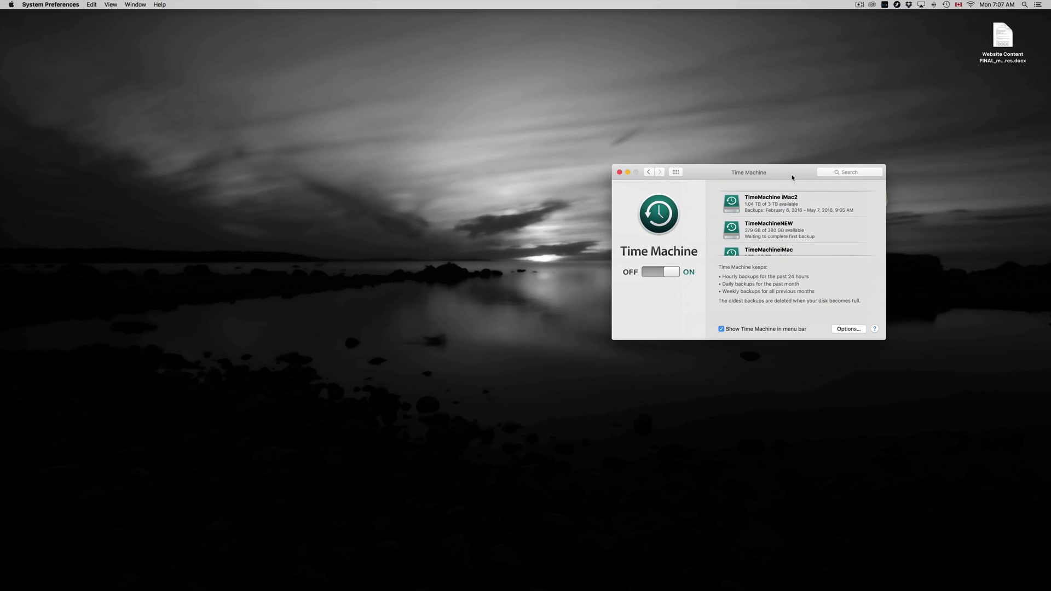
# Step: Move the Time Machine window clear of the desktop drive icons and check the Time Machine status menu for the backup commands
pyautogui.moveTo(792, 177); pyautogui.dragTo(679, 155)
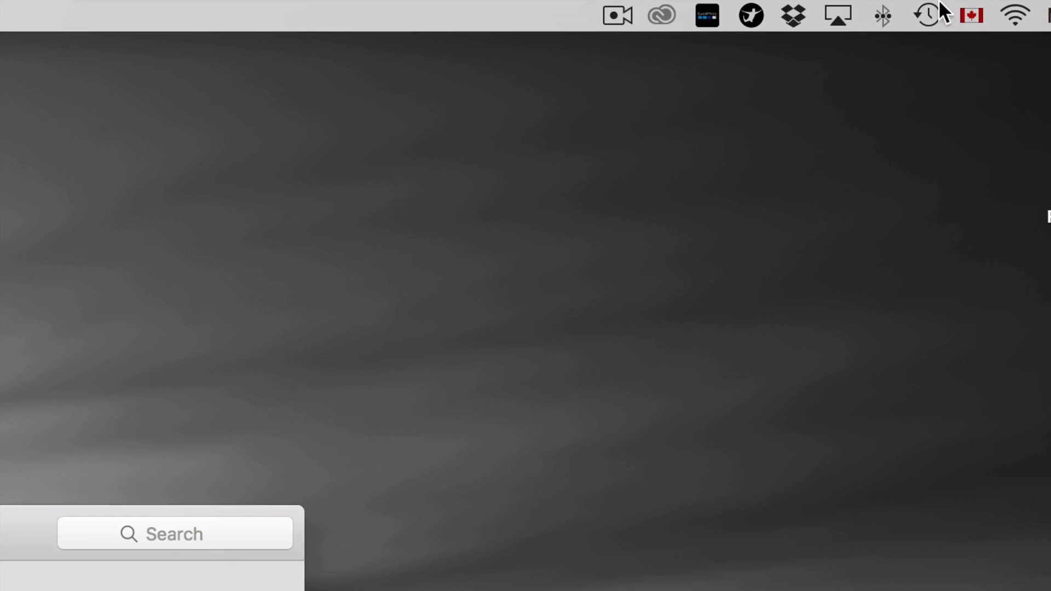
pyautogui.click(933, 12)
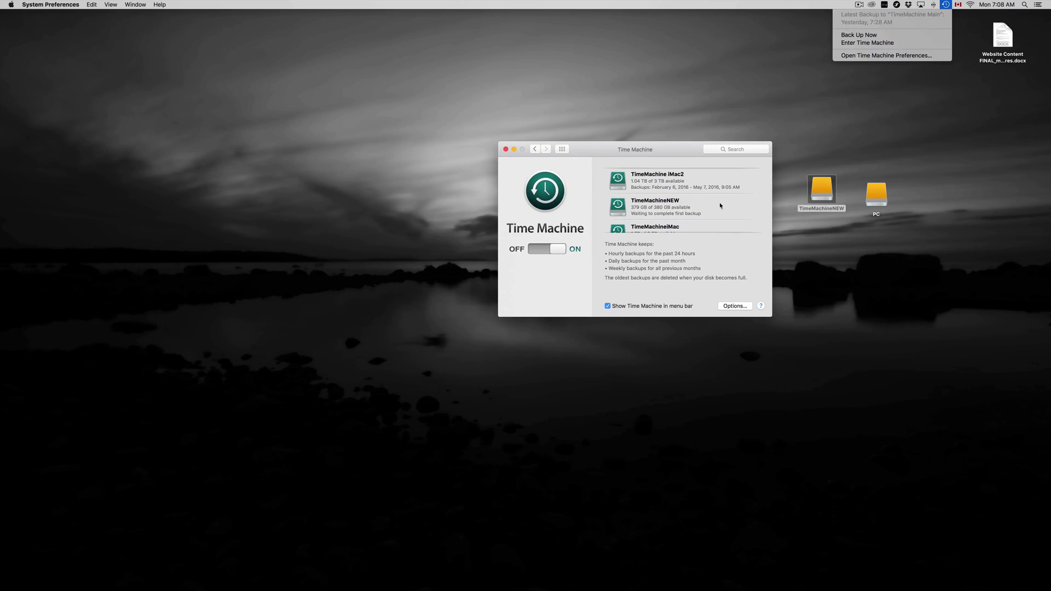
pyautogui.click(720, 206)
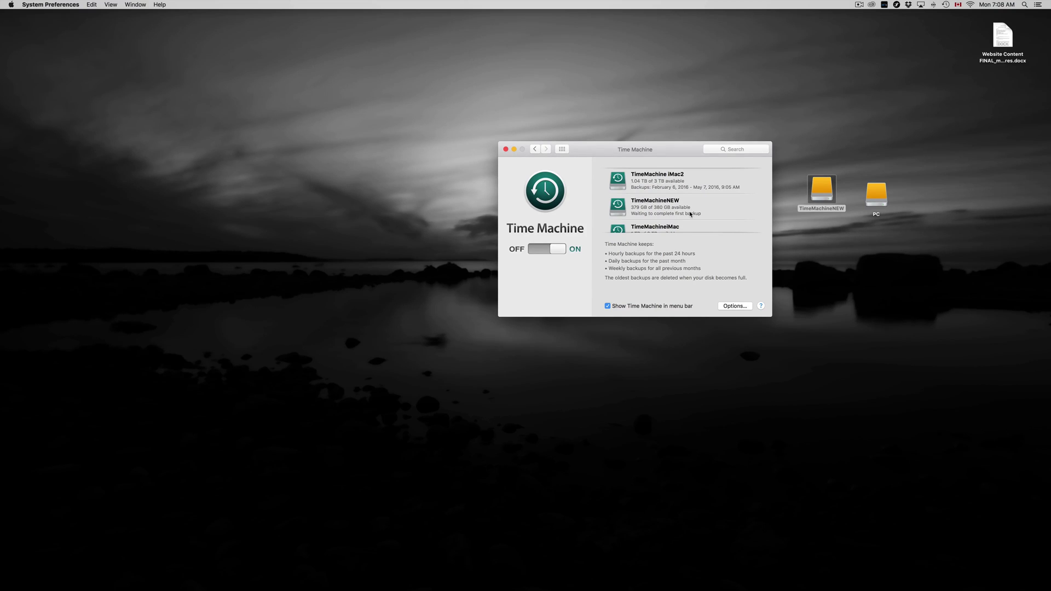
pyautogui.moveTo(691, 151); pyautogui.dragTo(685, 174)
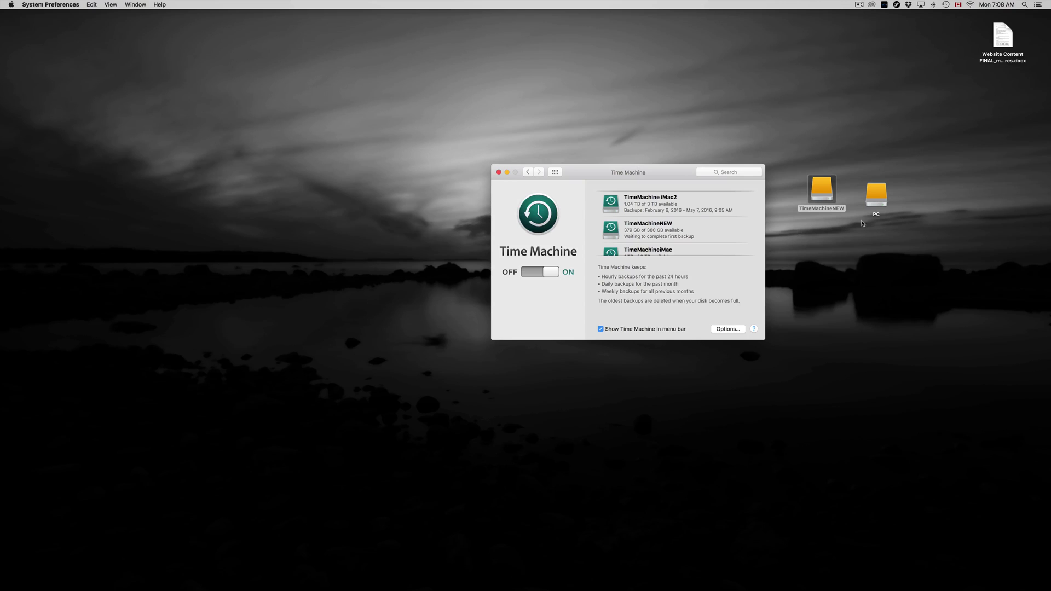
# Step: Open the PC and TimeMachineNEW drives from the desktop to compare their contents, and close both Finder windows
pyautogui.click(850, 237)
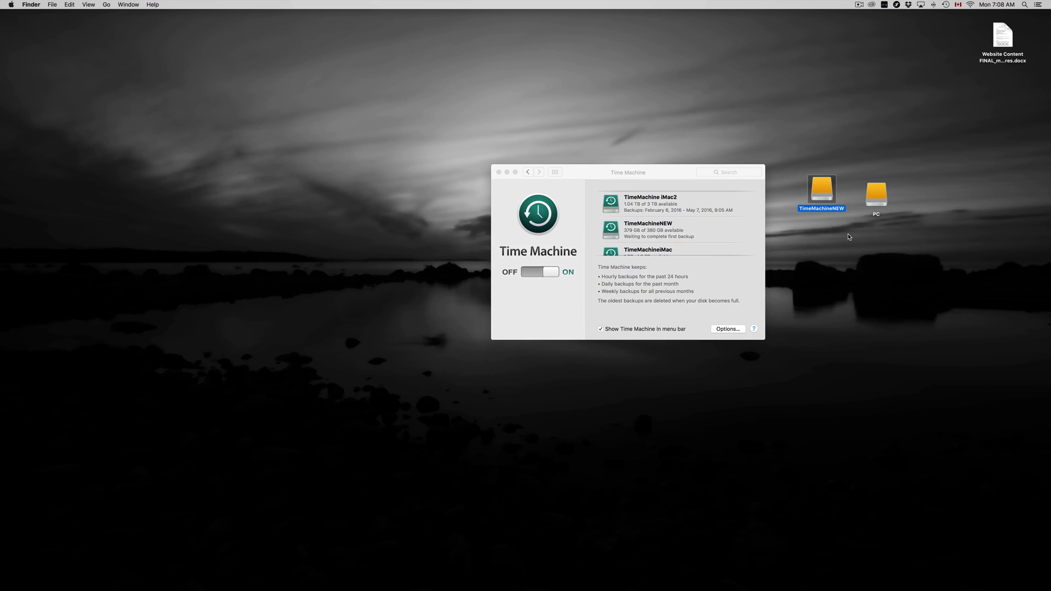
pyautogui.click(876, 200)
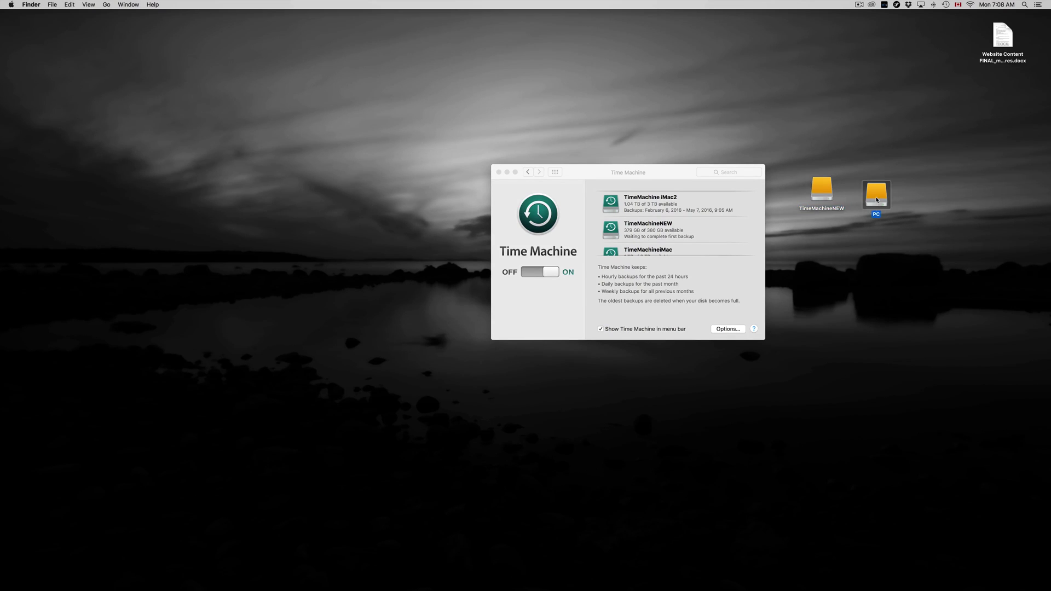
pyautogui.doubleClick(877, 200)
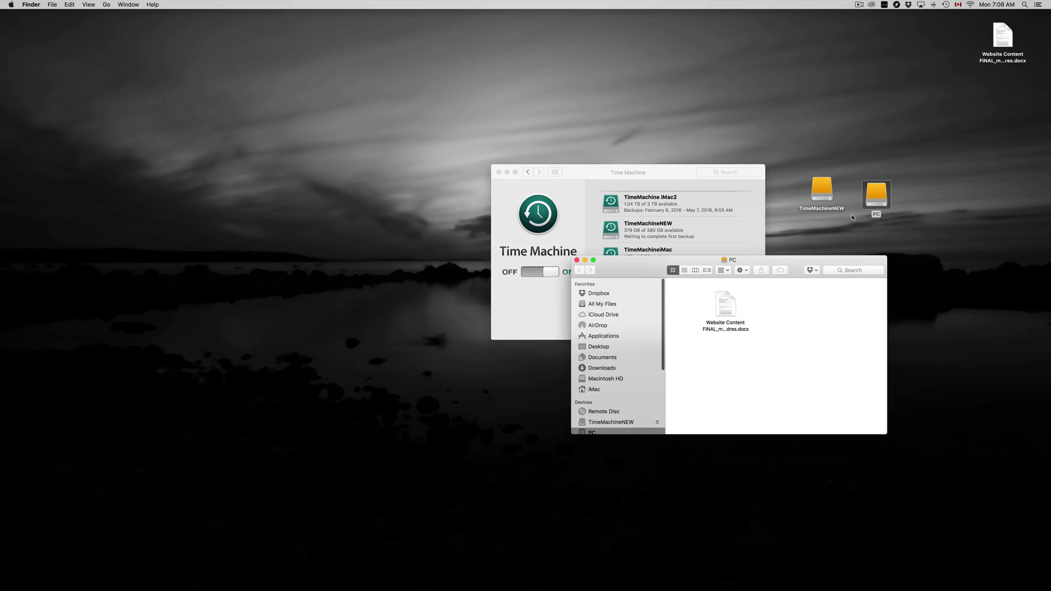
pyautogui.doubleClick(830, 186)
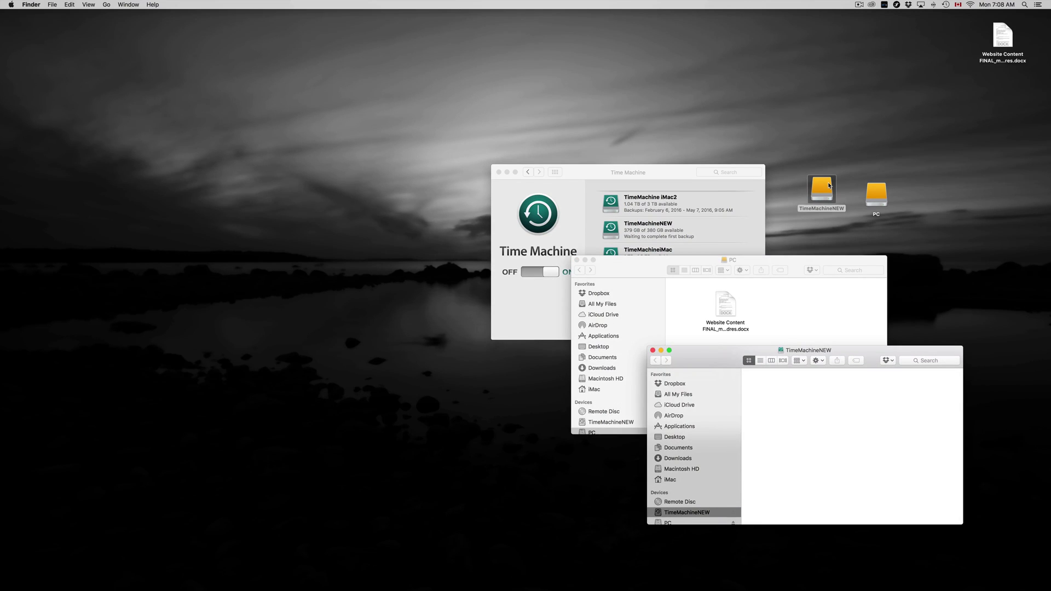
pyautogui.moveTo(719, 359); pyautogui.dragTo(748, 193)
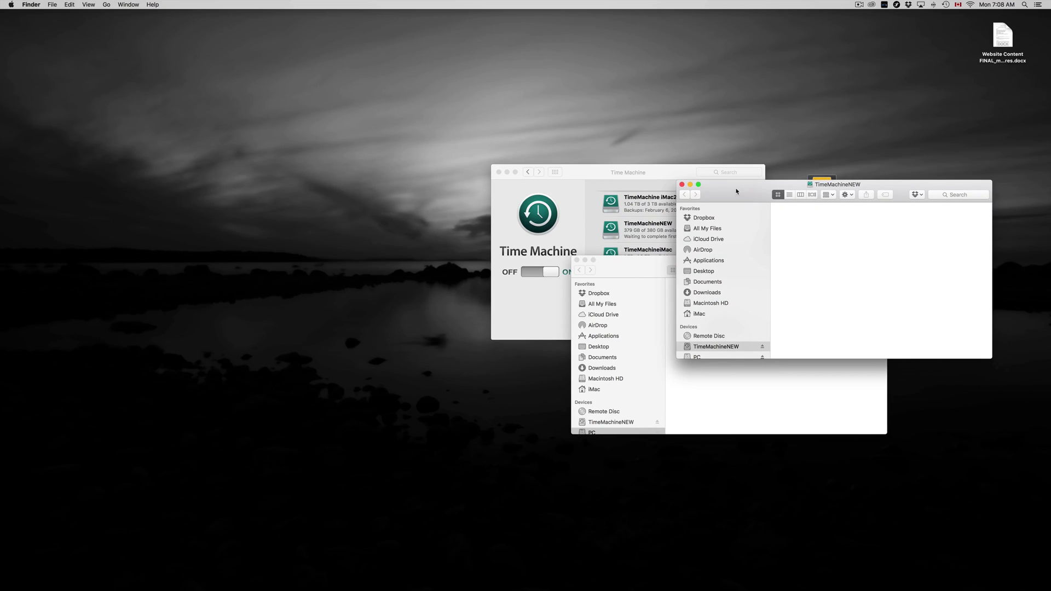
pyautogui.click(686, 185)
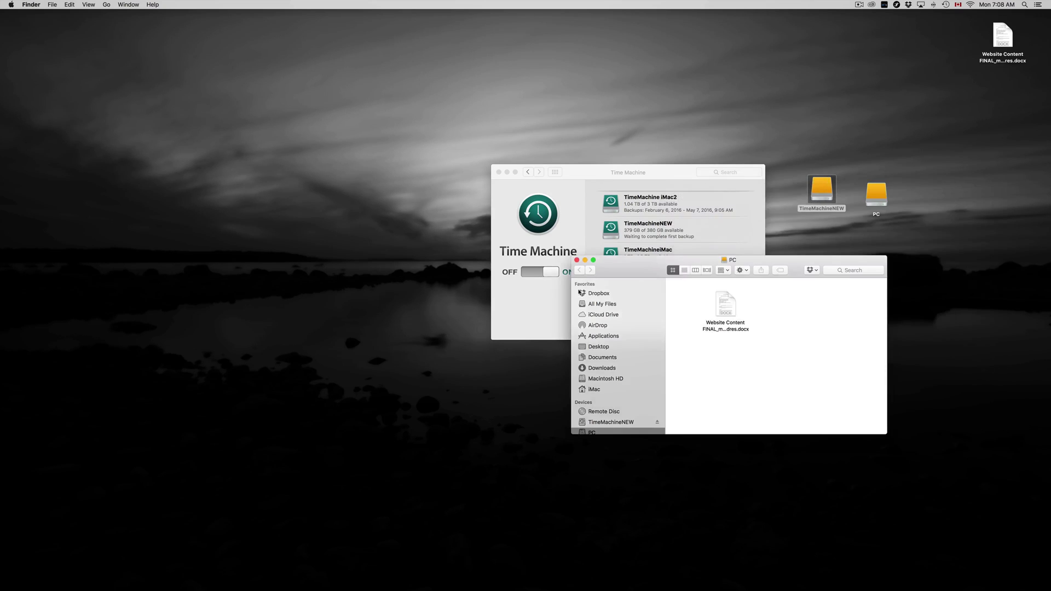
pyautogui.click(576, 259)
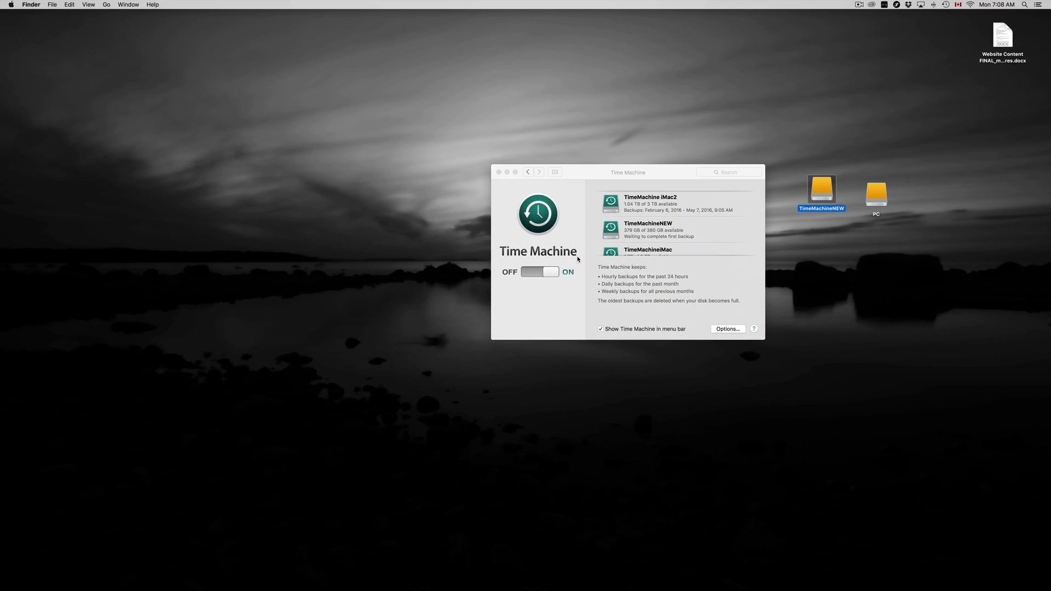
# Step: Return to the Time Machine settings and look through the whole list of backup disks
pyautogui.click(653, 176)
pyautogui.scroll(-5, 679, 224)
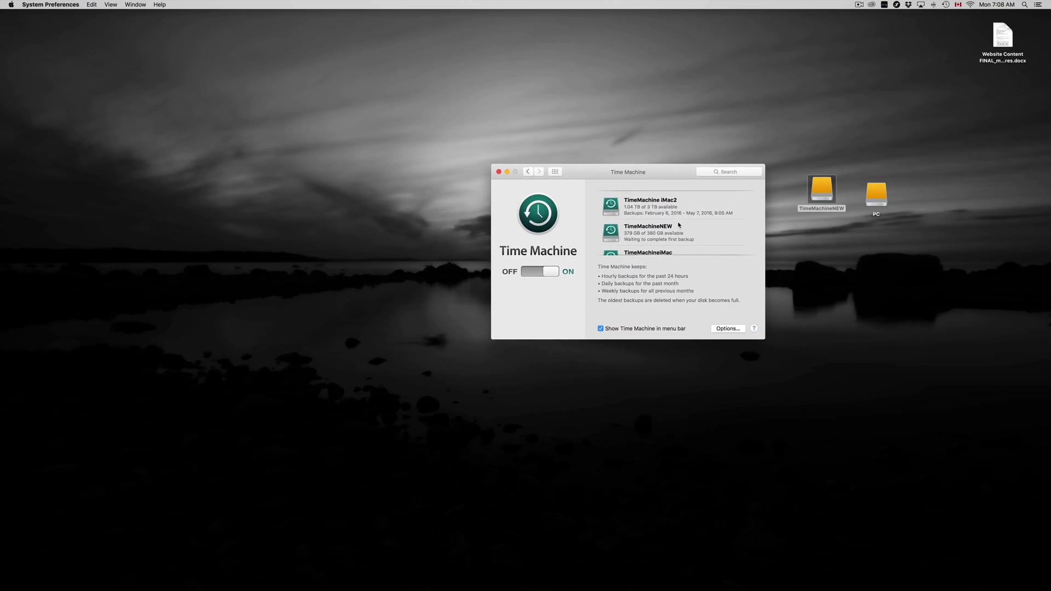
pyautogui.scroll(-2, 680, 224)
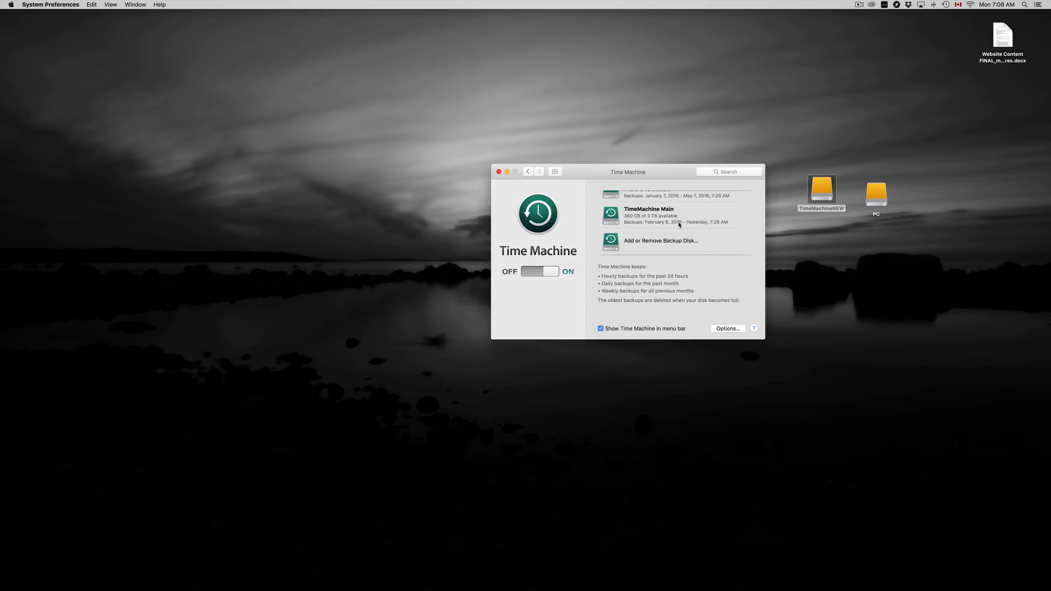